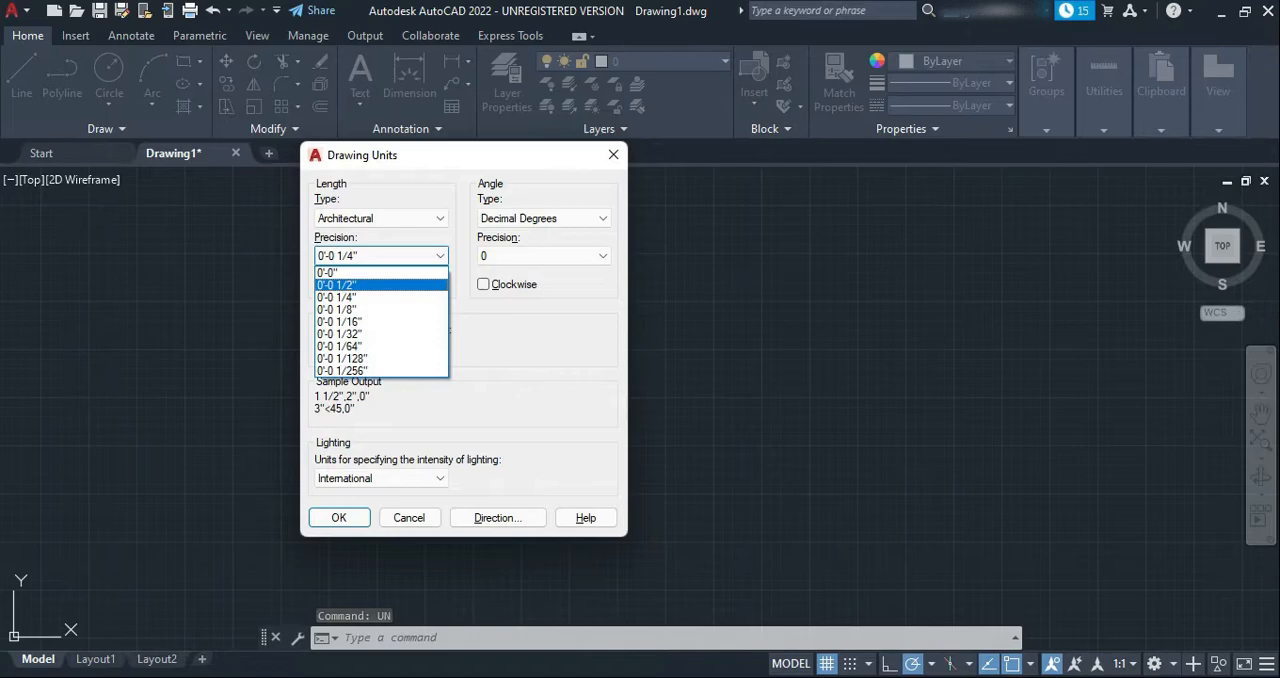
Set the drawing units' length precision to 0'-0 1/2" and the insertion scale to Inches
key("Return")
left_click(381, 348)
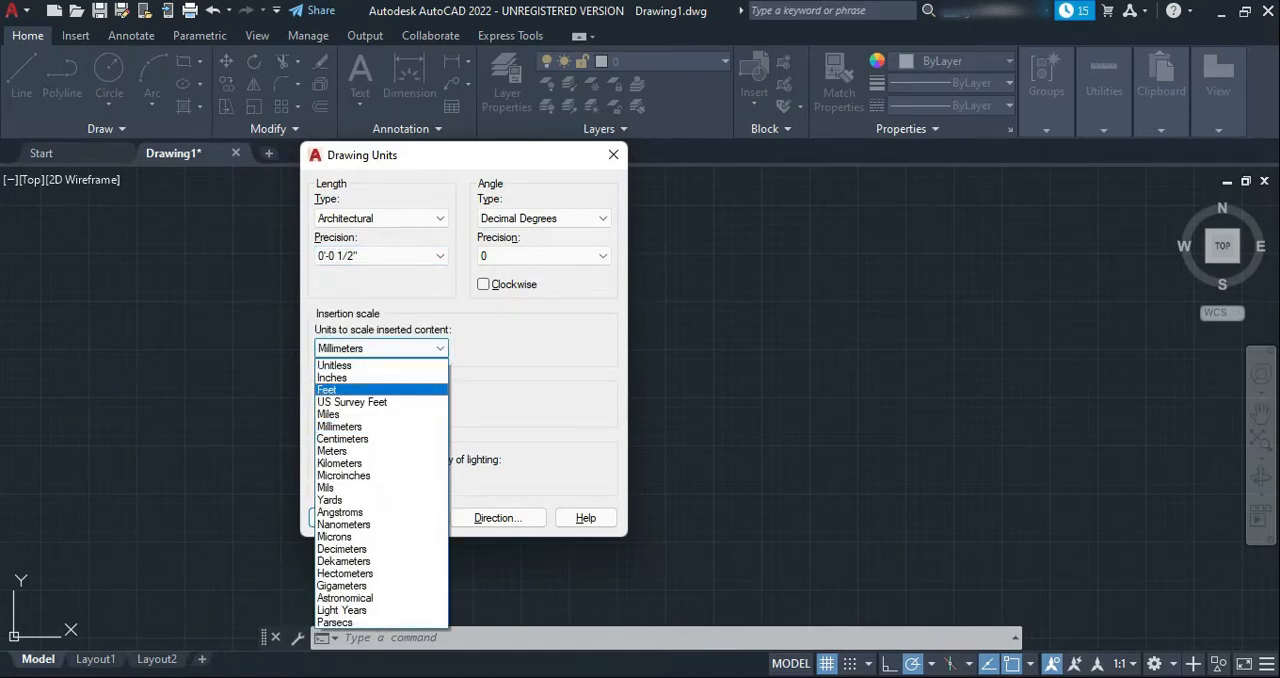
key("Return")
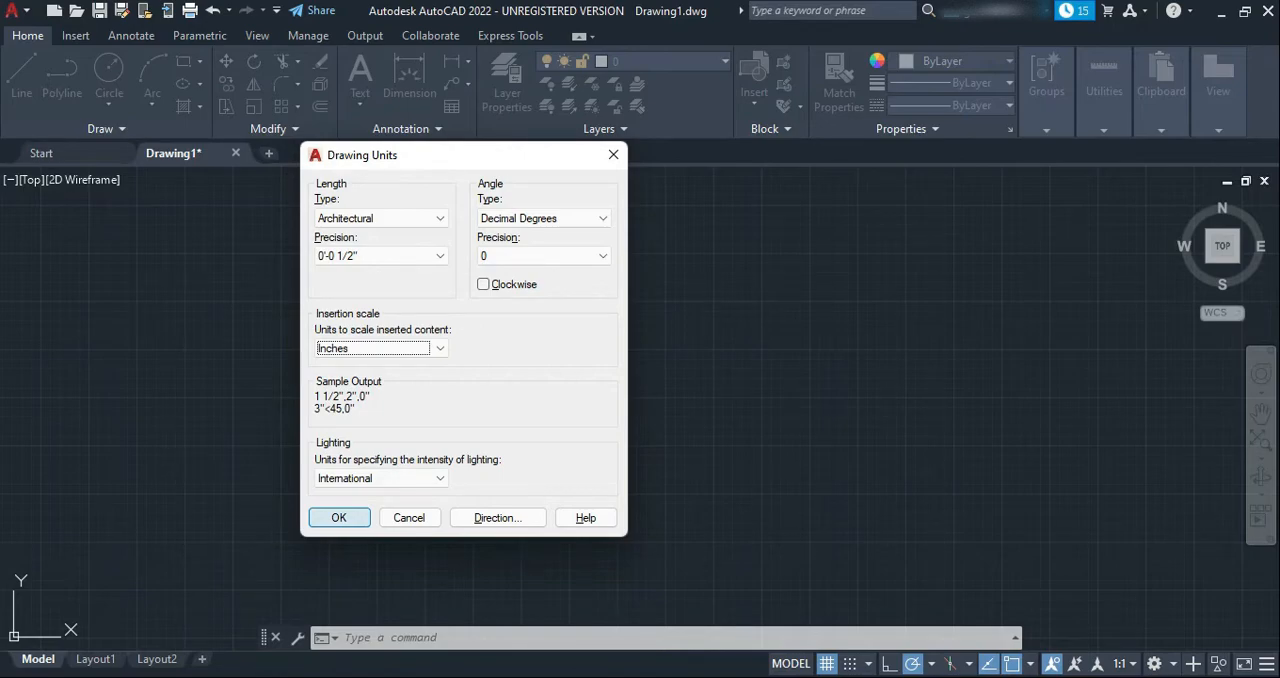
left_click(348, 514)
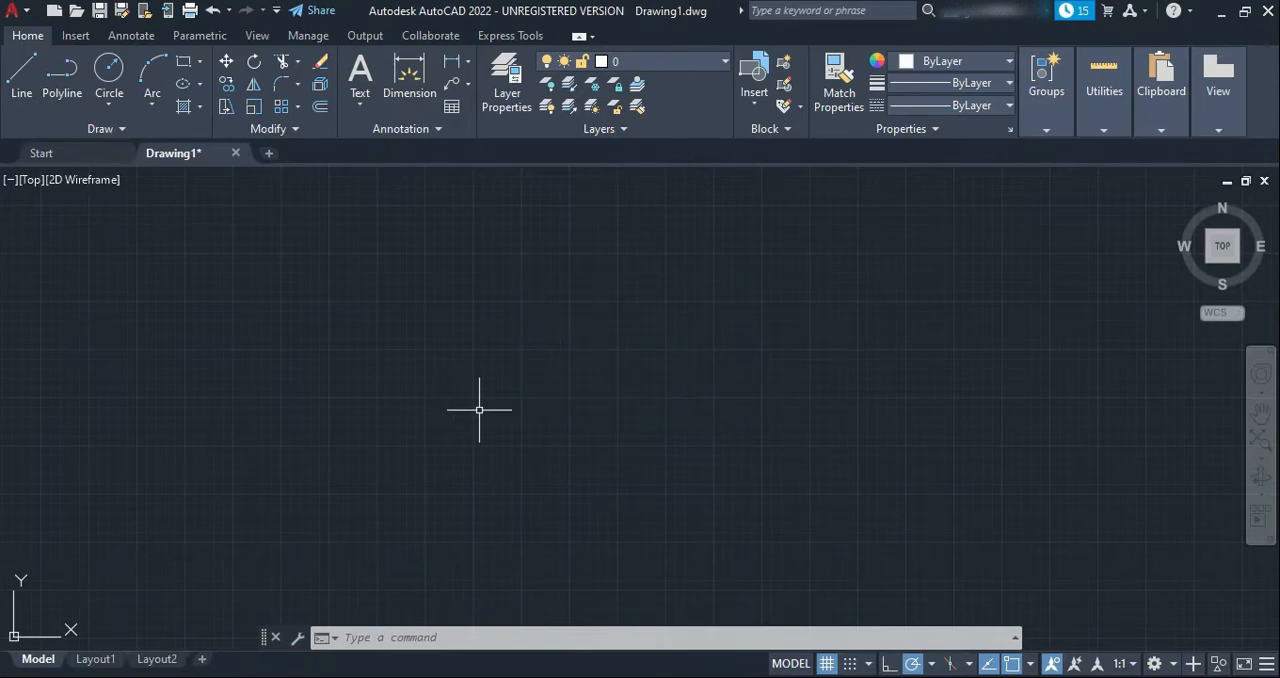
Set the model space limits with the lower left corner at 0,0 and the upper right corner at 100',200'
type("LIMITS")
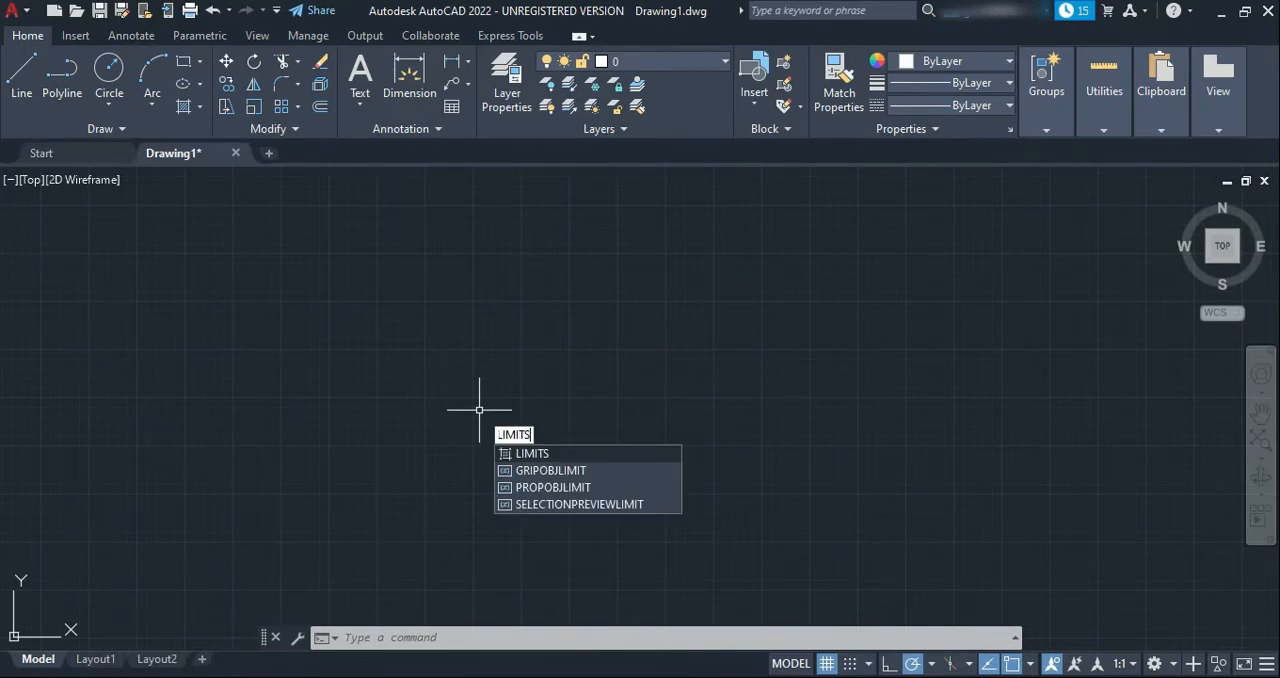
key("Return")
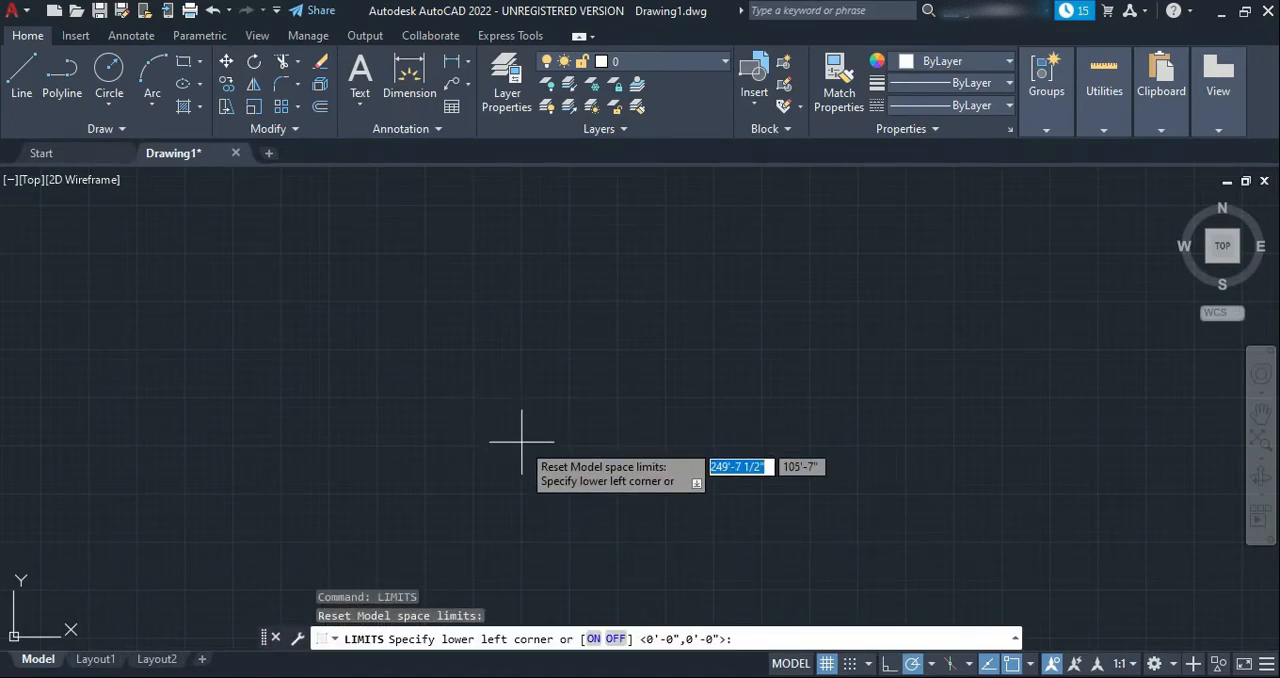
type("0")
key("Tab")
type("0")
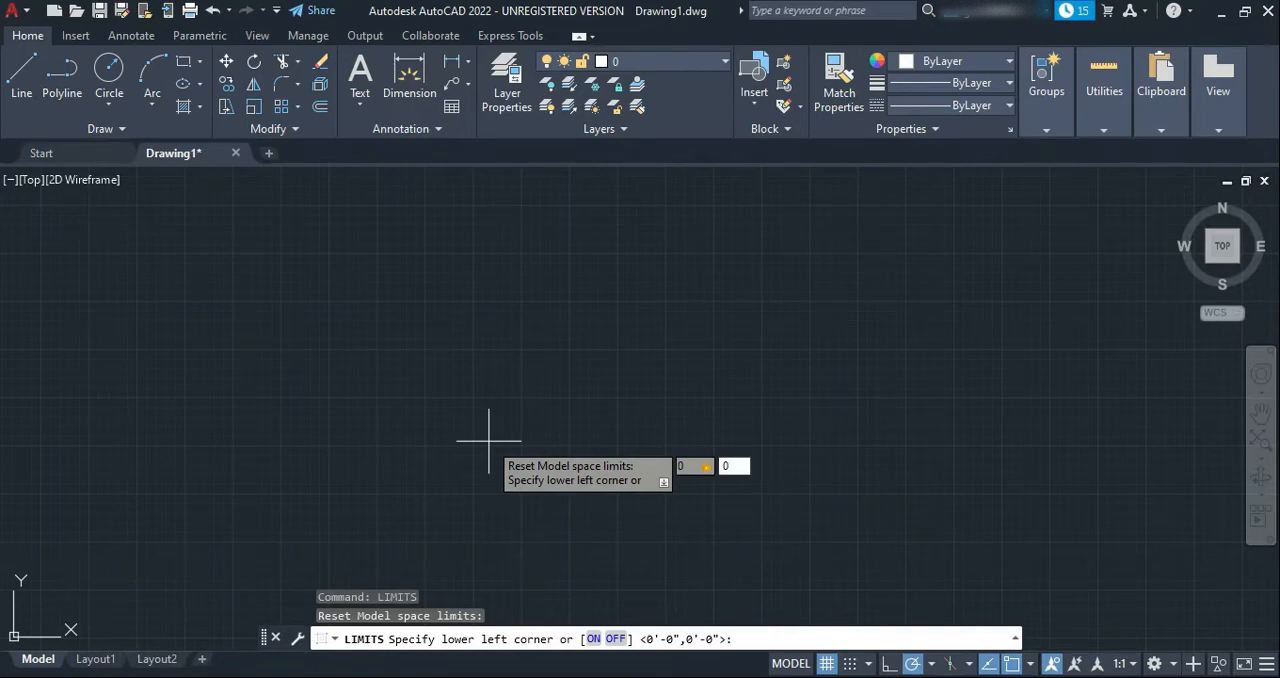
key("Return")
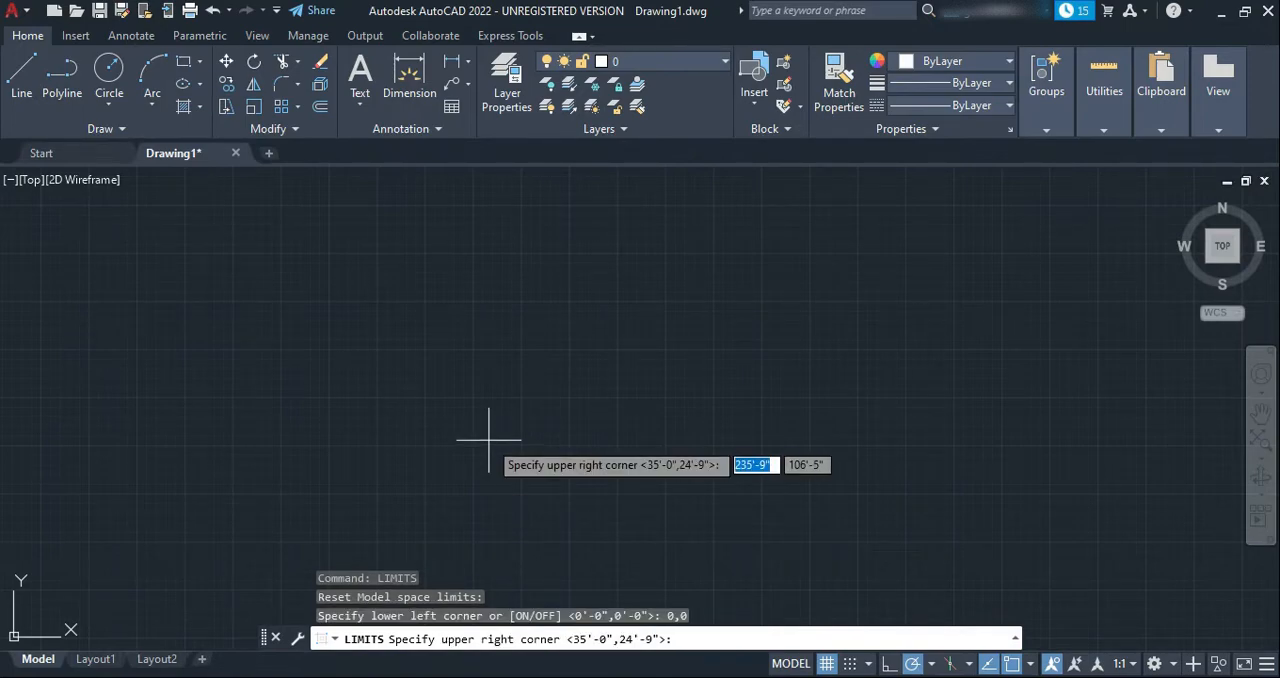
type("100")
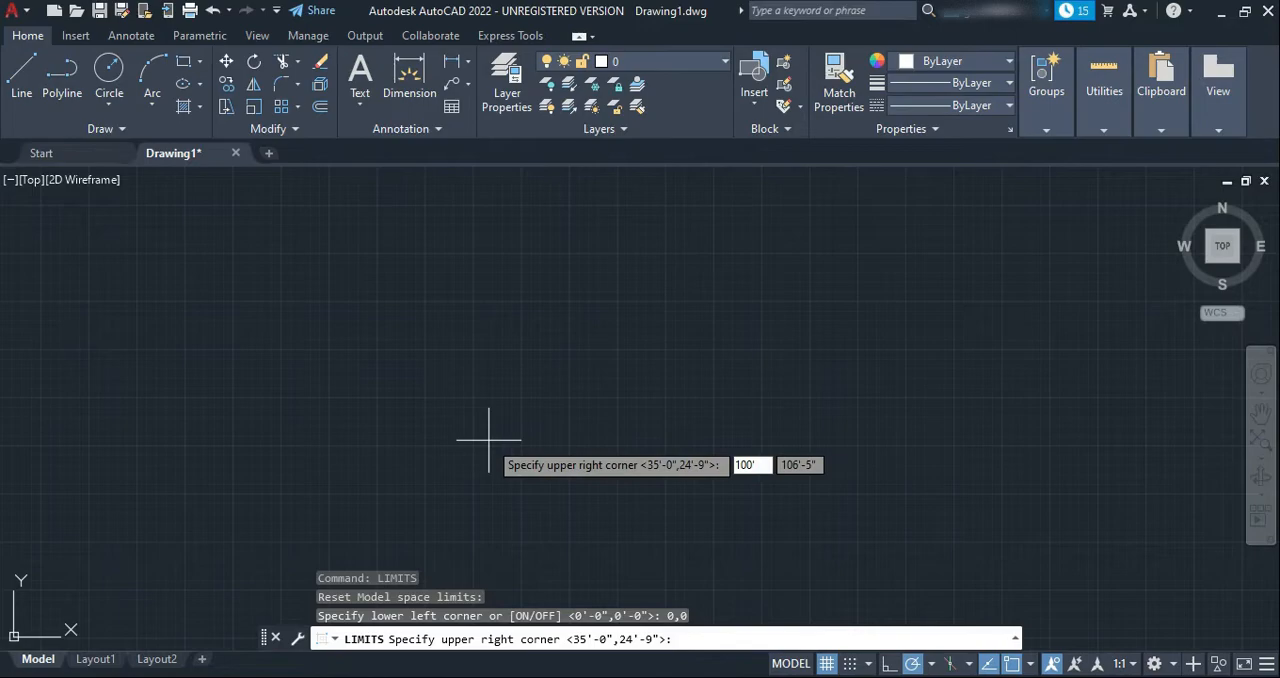
key("Tab")
type("200")
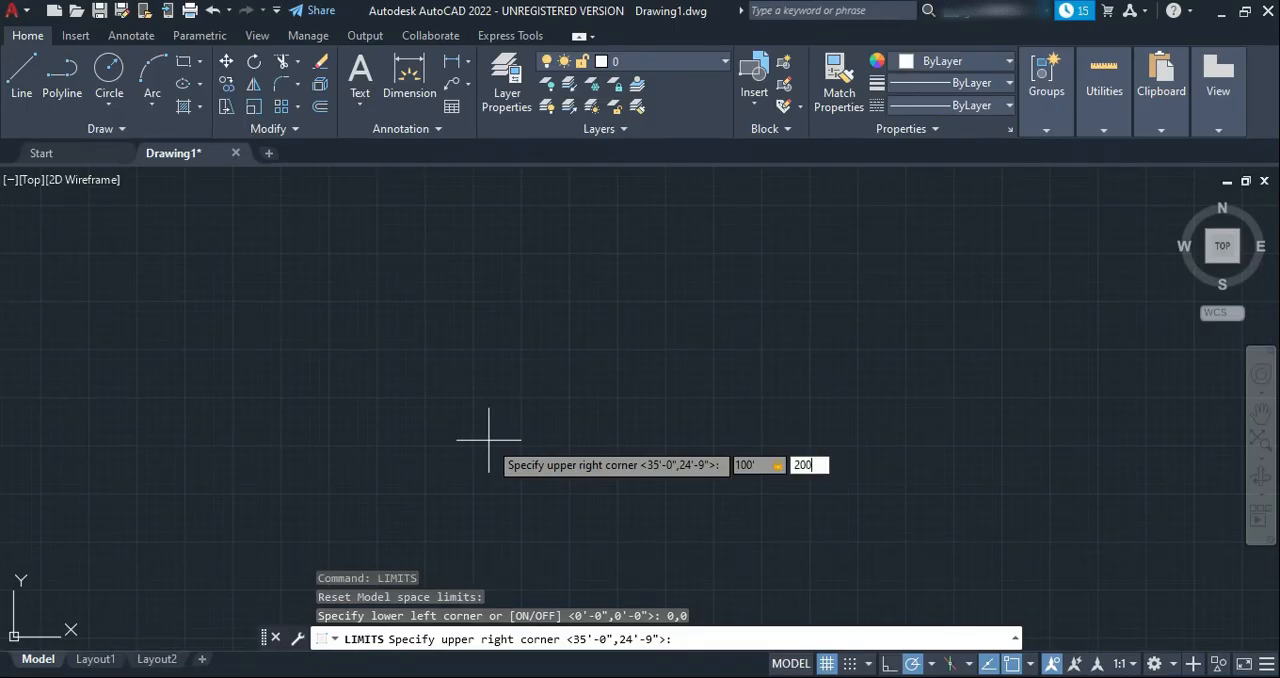
key("Return")
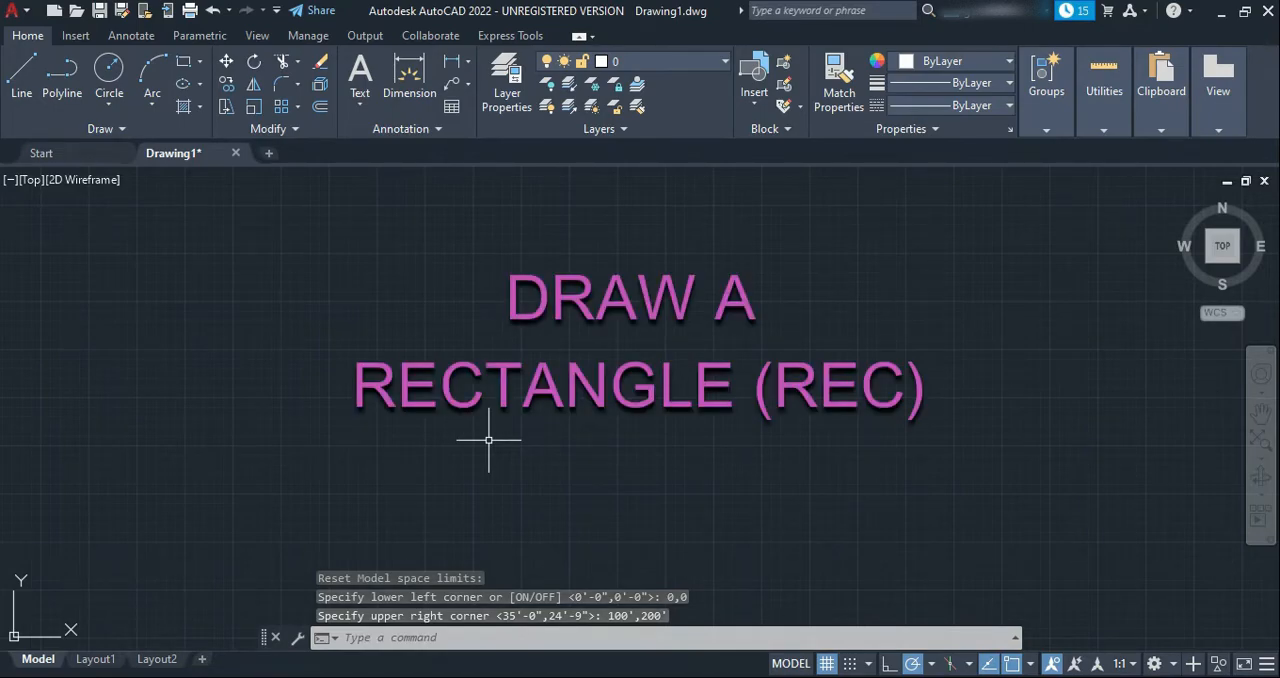
Draw a rectangle from the origin 0,0, 75' wide and 120' high
type("RE")
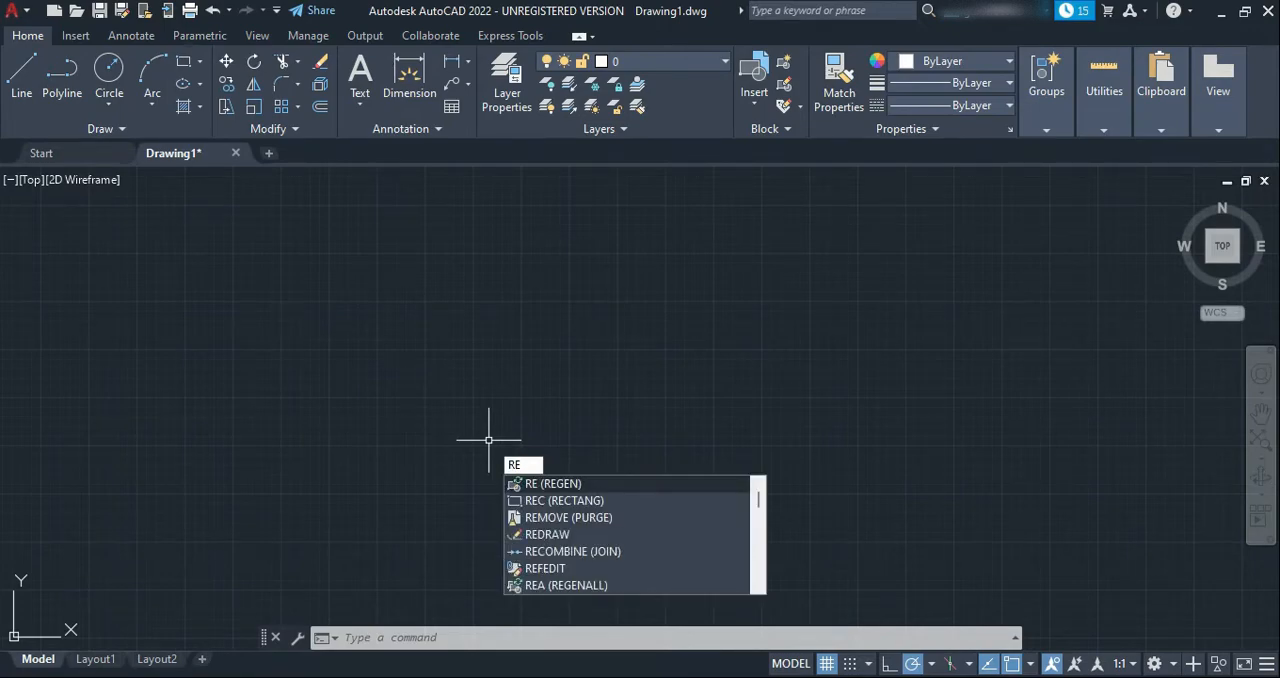
type("C")
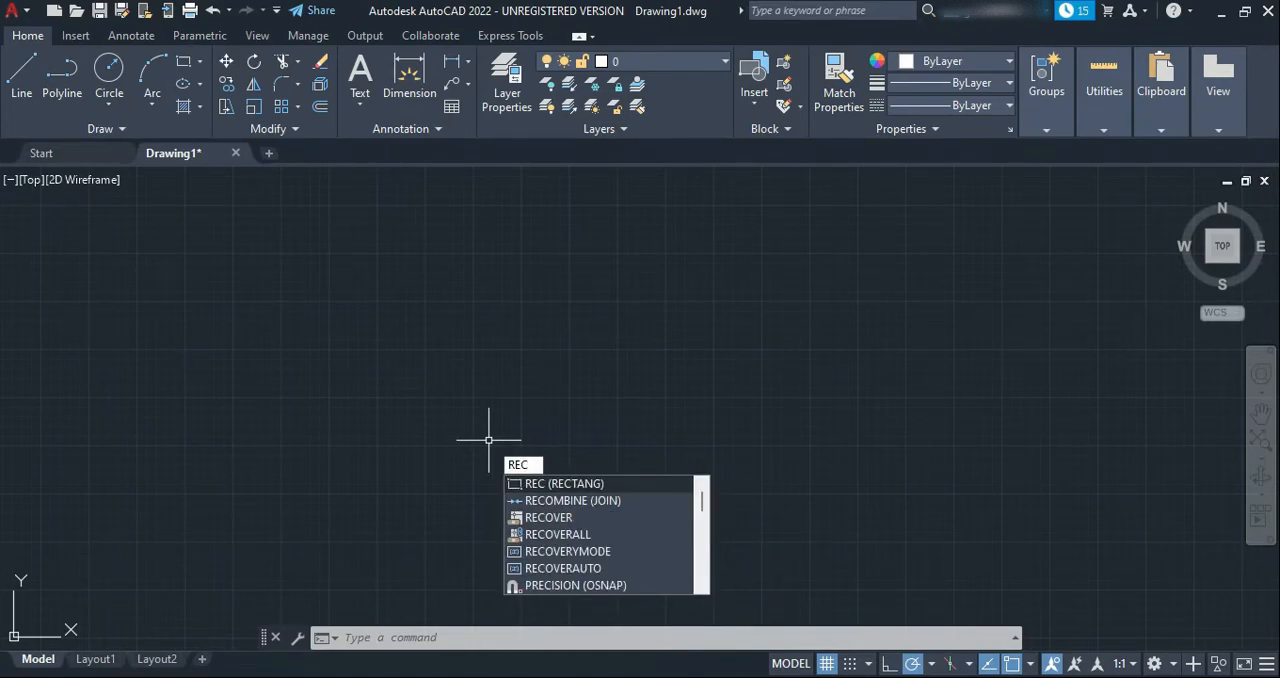
key("Return")
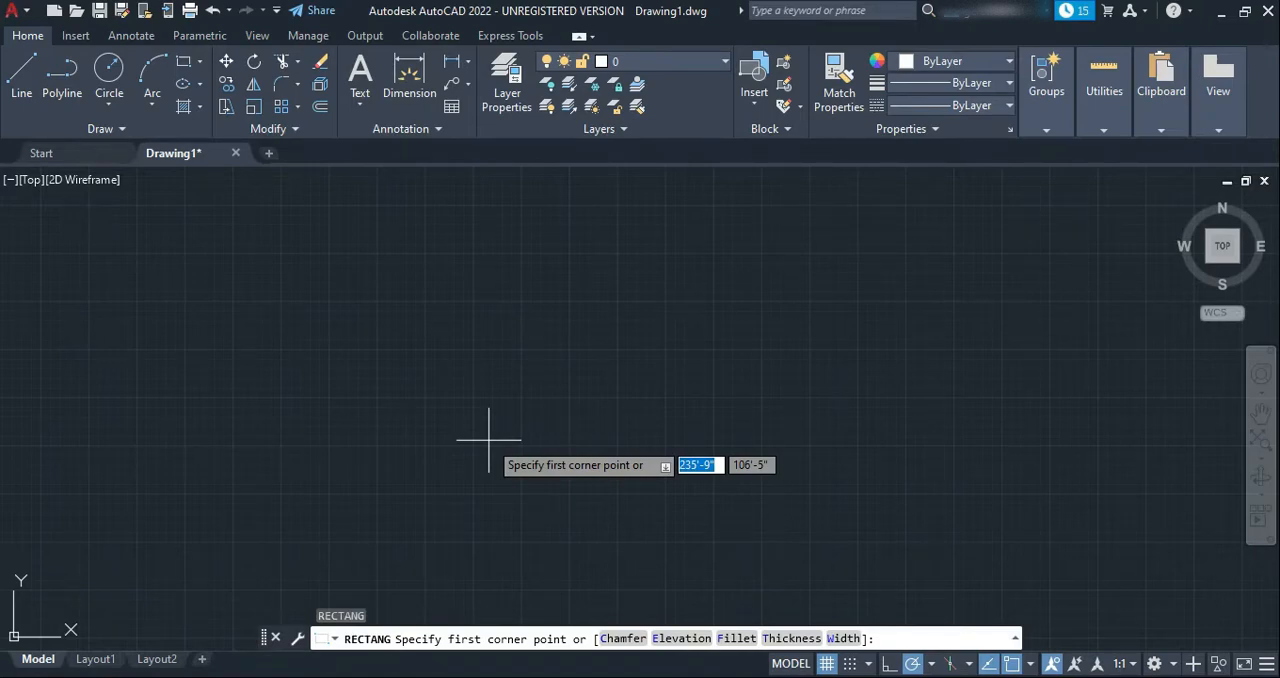
type("0,0")
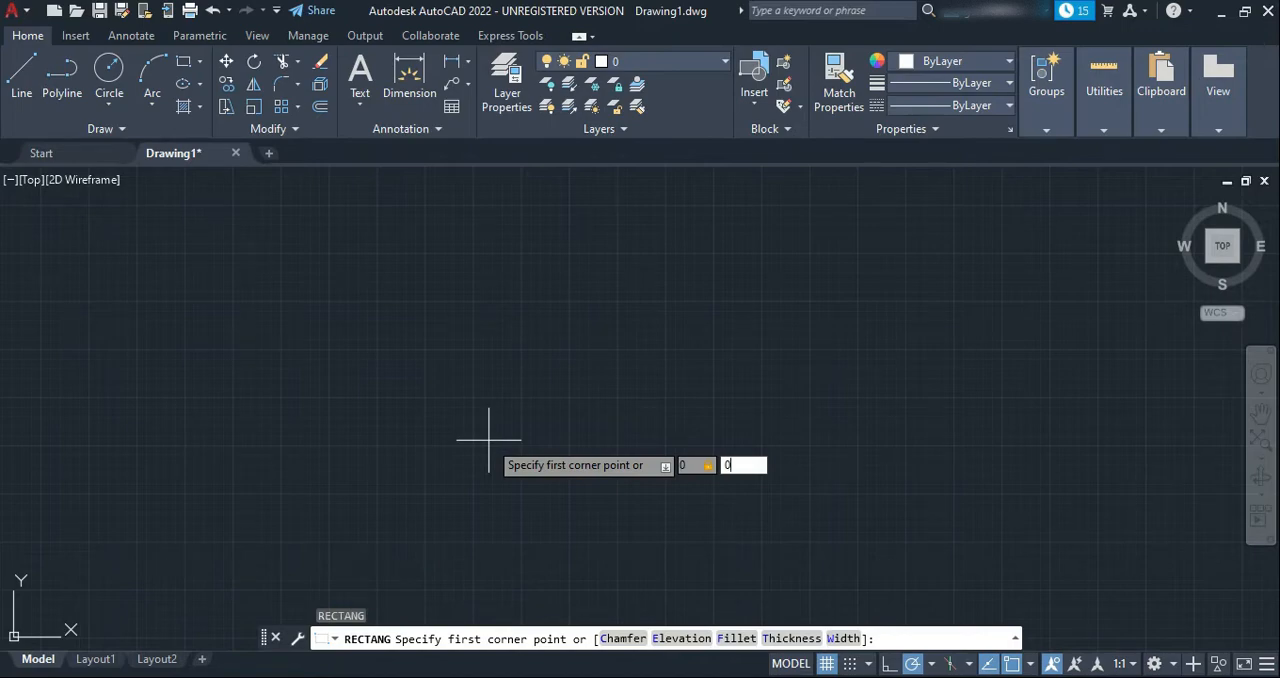
key("Return")
type("75'")
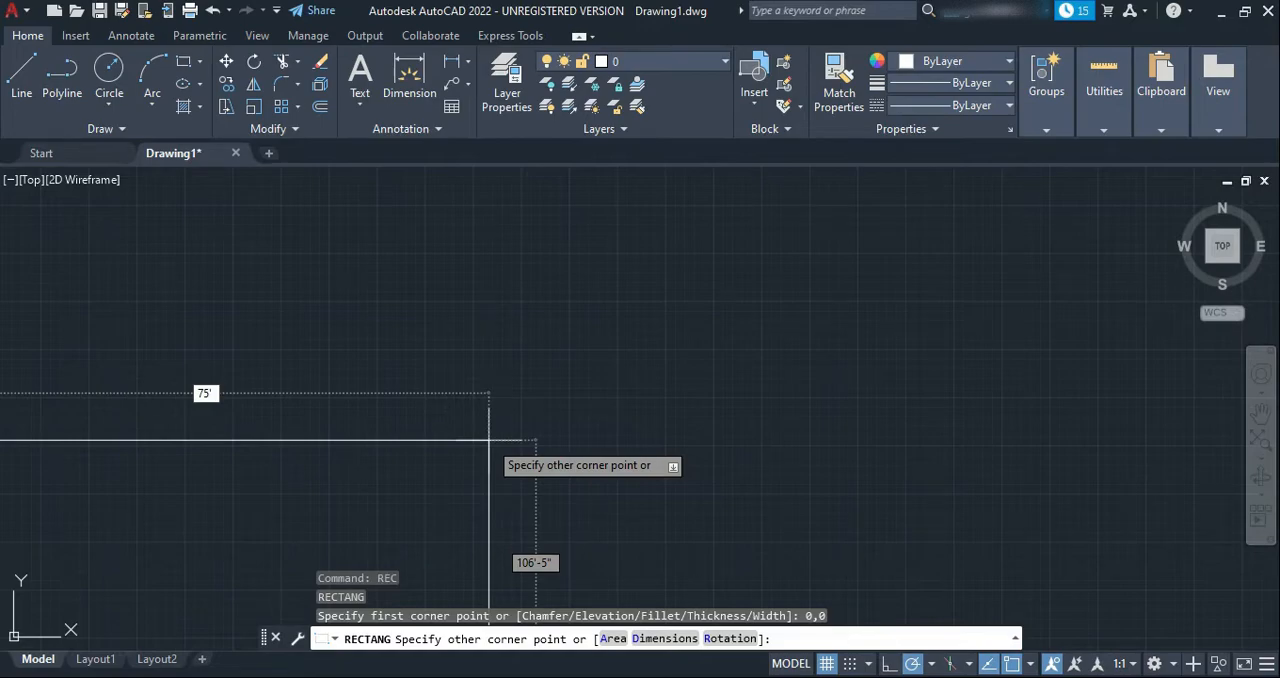
key("Tab")
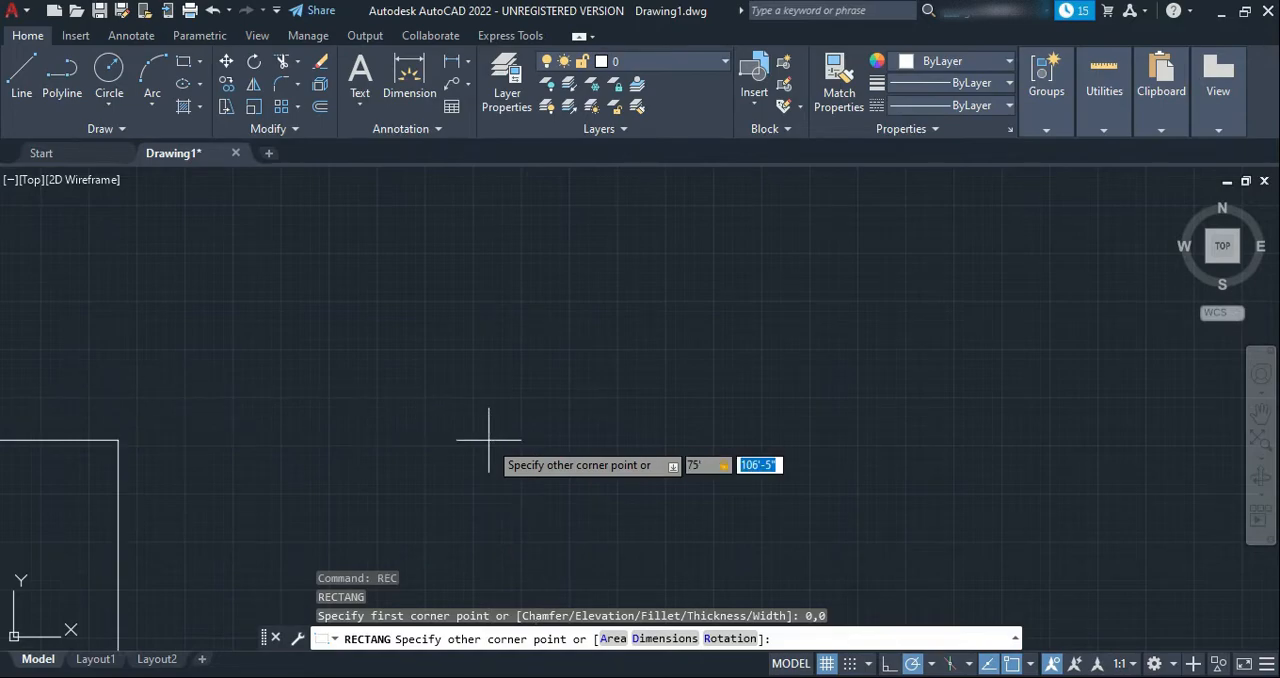
type("120'")
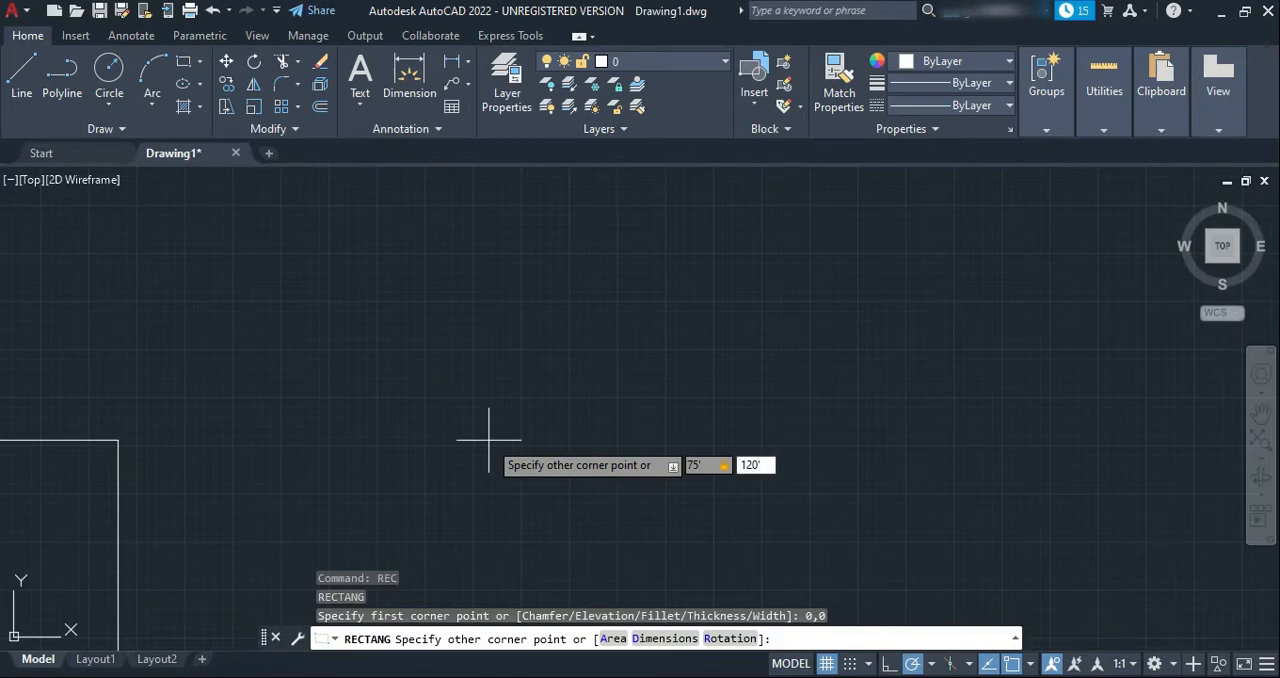
key("Return")
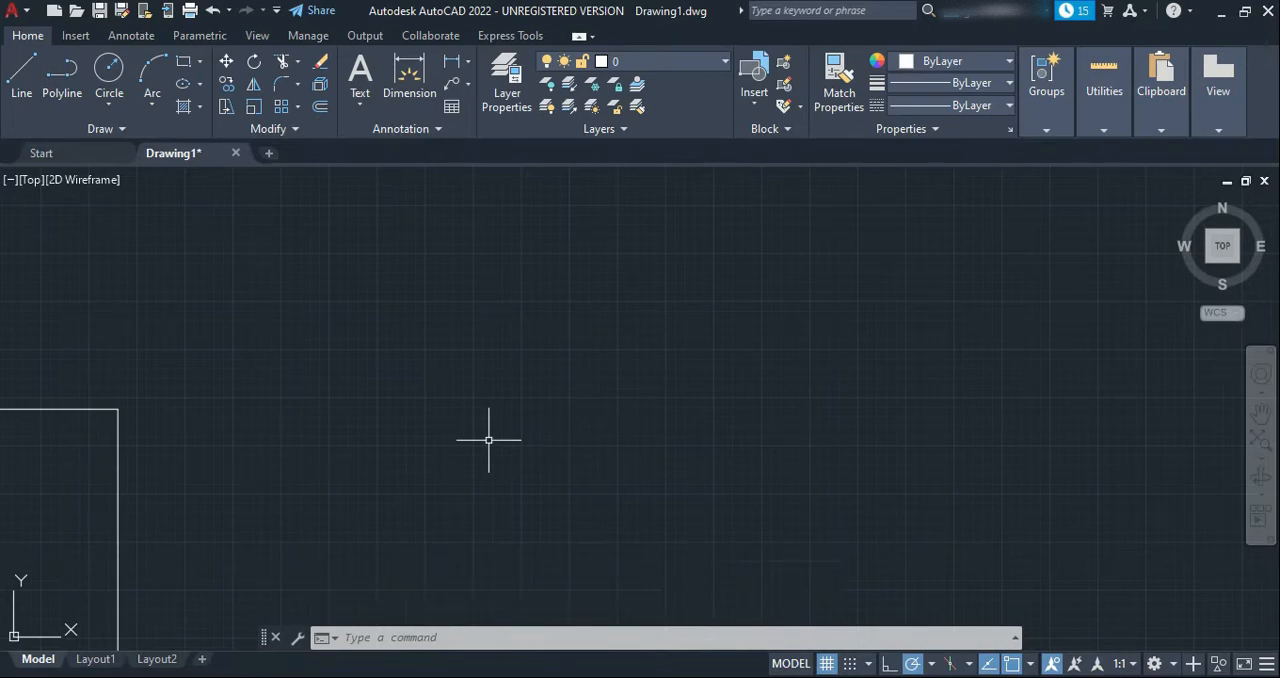
Zoom to the drawing extents and frame the whole rectangle with space around it
type("Z")
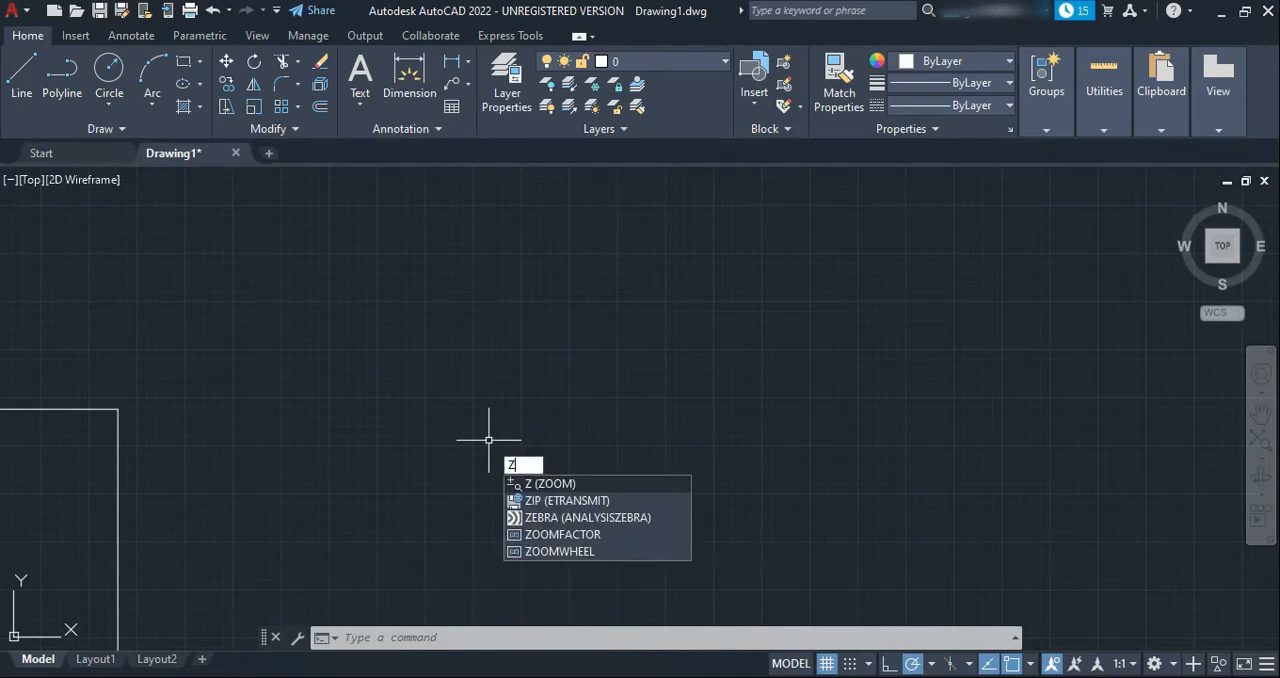
key("Return")
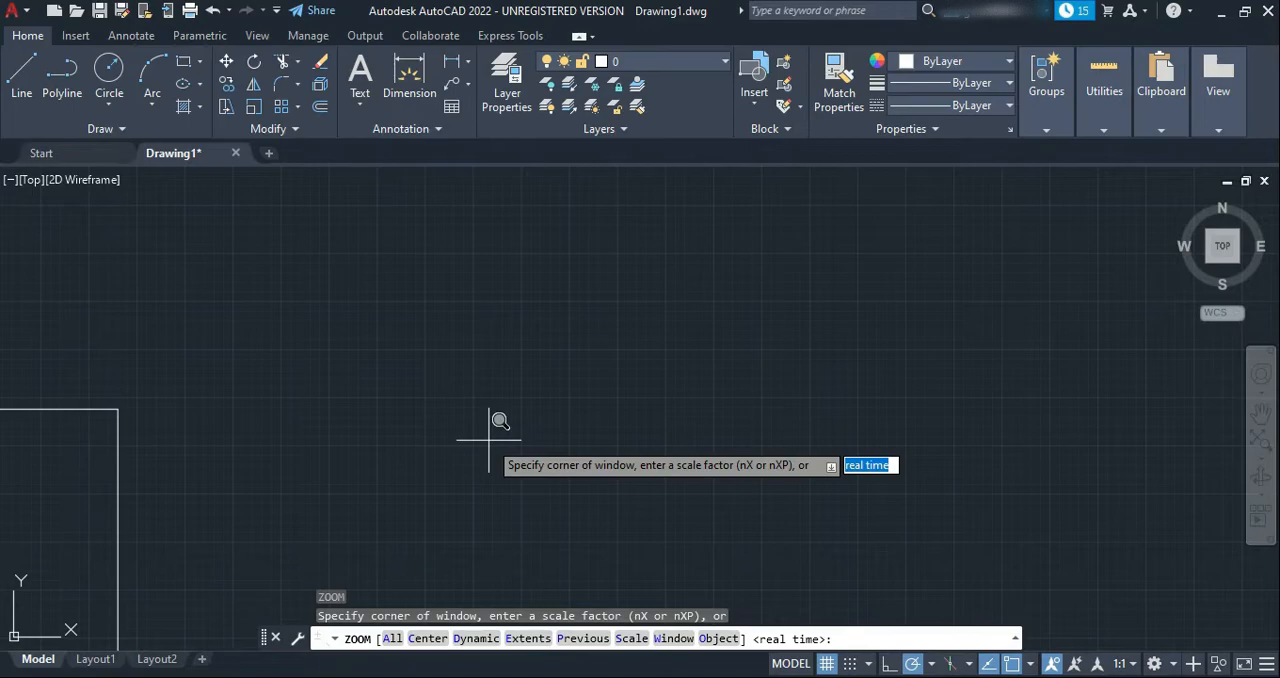
type("a")
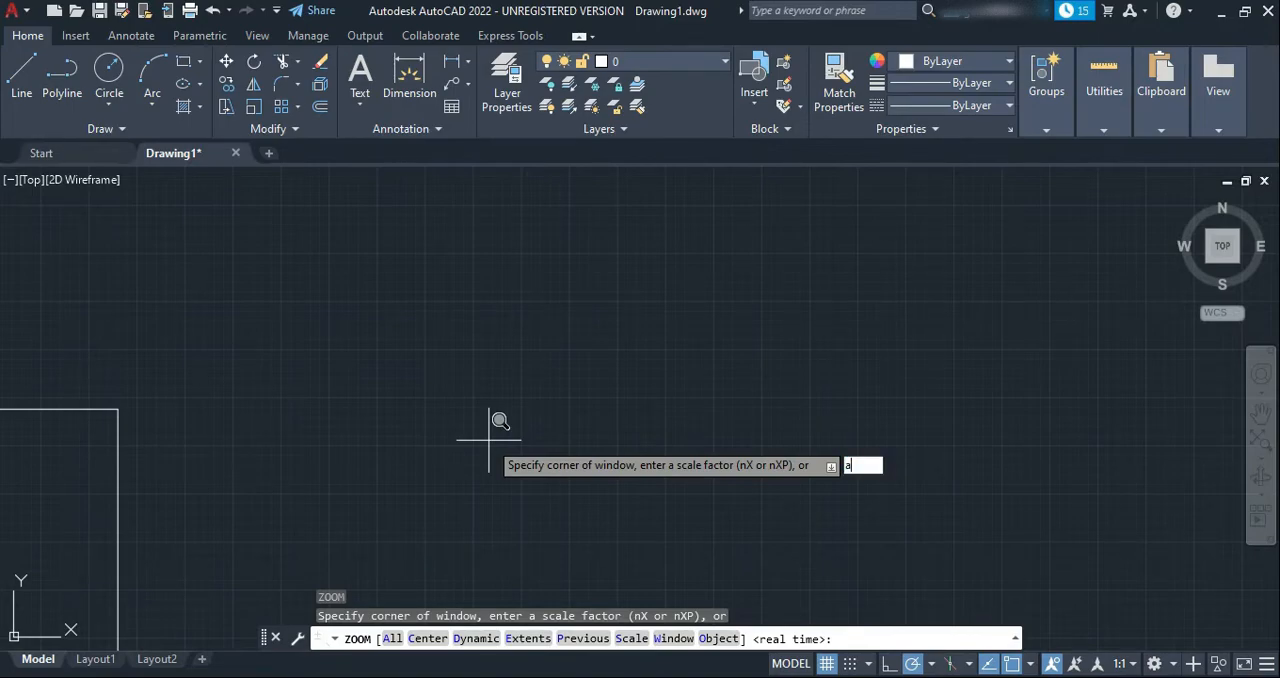
key("BackSpace")
type("e")
key("Return")
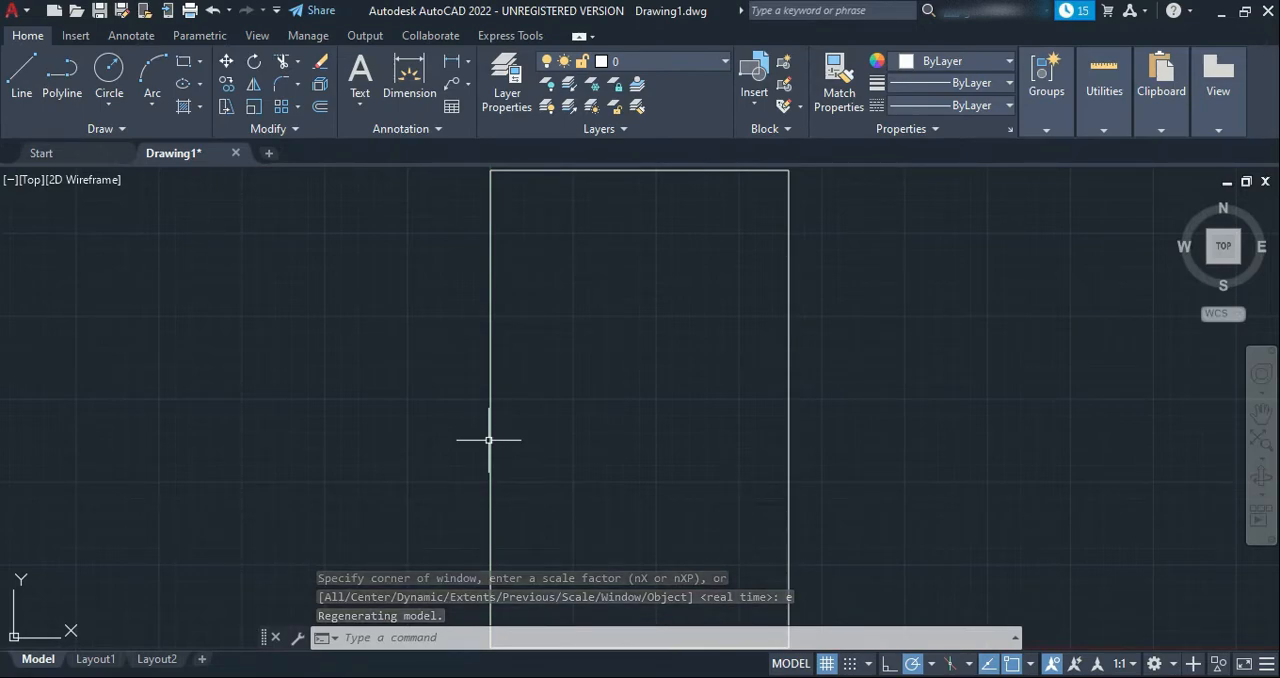
scroll(489, 439, "down", 2)
scroll(489, 439, "down", 5)
scroll(494, 434, "up", 4)
mouse_move(529, 434)
middle_mouse_down()
mouse_move(597, 454)
mouse_move(519, 461)
middle_mouse_up()
scroll(549, 460, "up", 2)
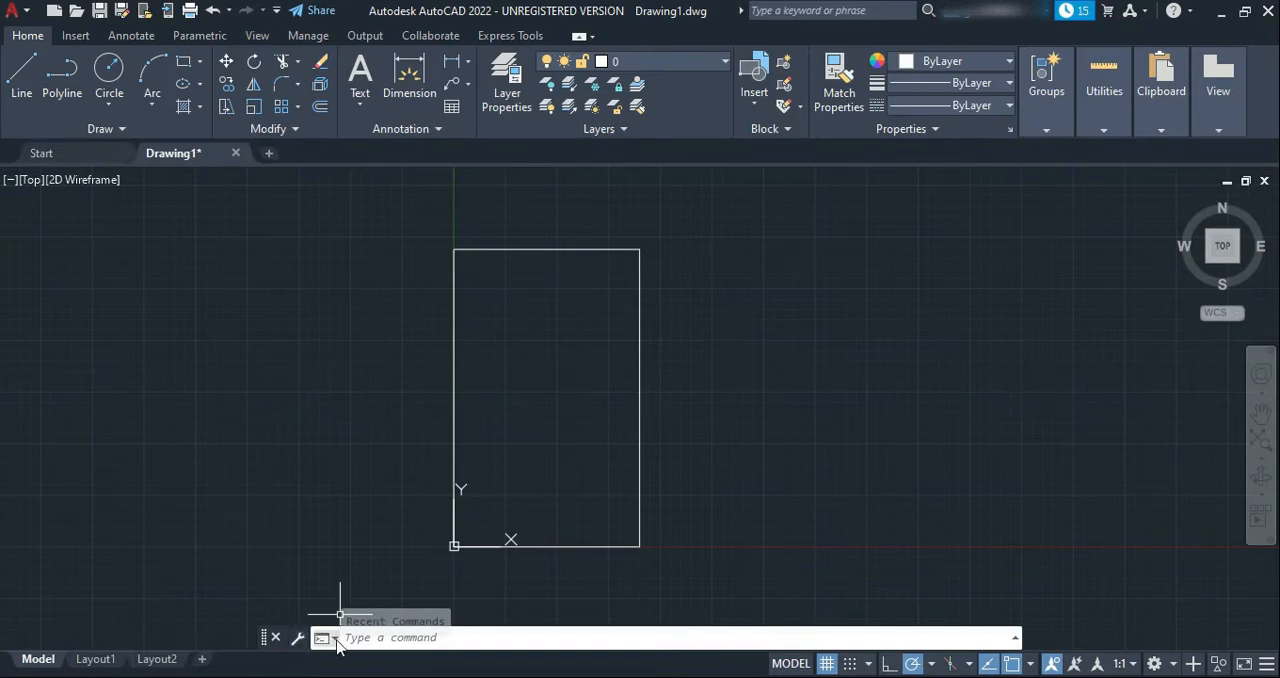
Review the command history, comparing the drawing limits with the dimensions entered for the rectangle
left_click(1015, 639)
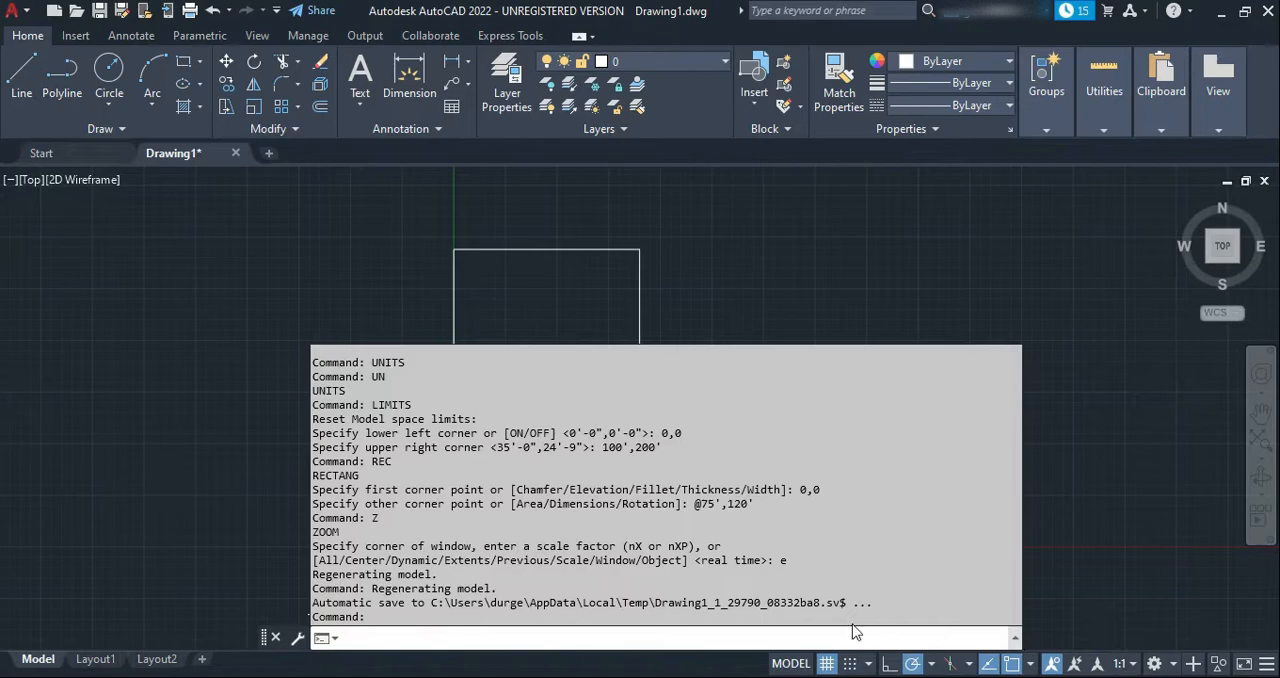
left_click_drag(601, 447, 683, 450)
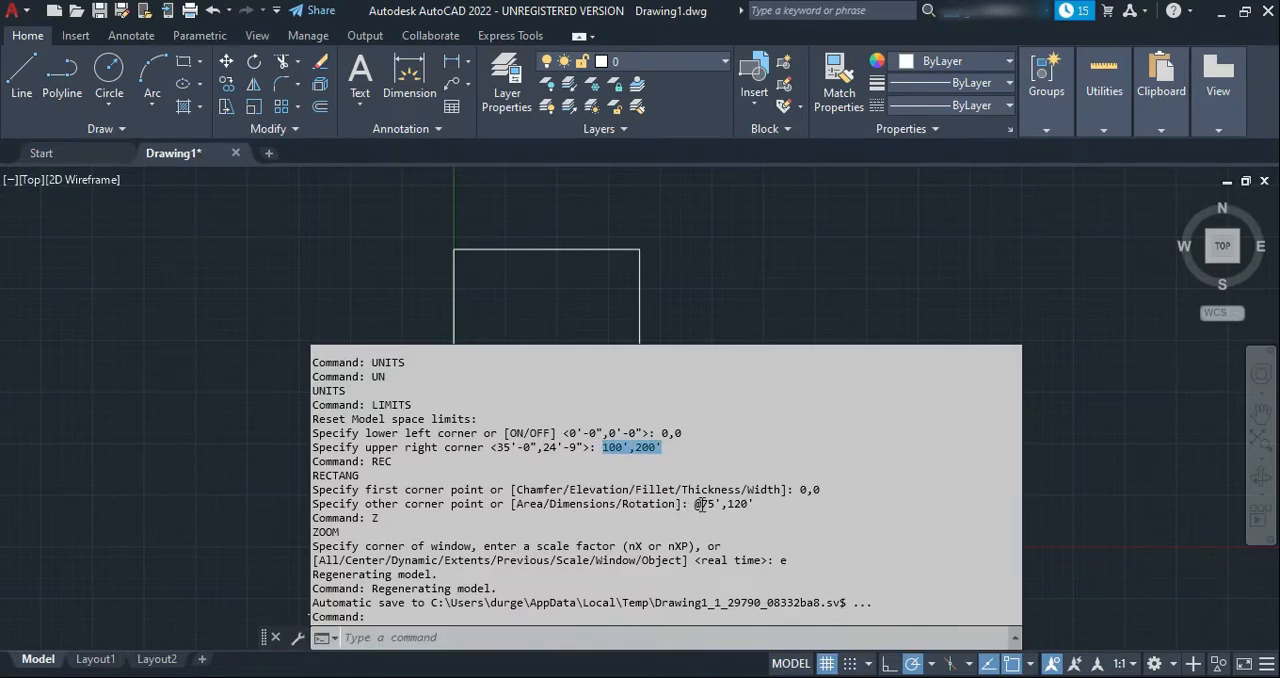
left_click_drag(698, 505, 771, 505)
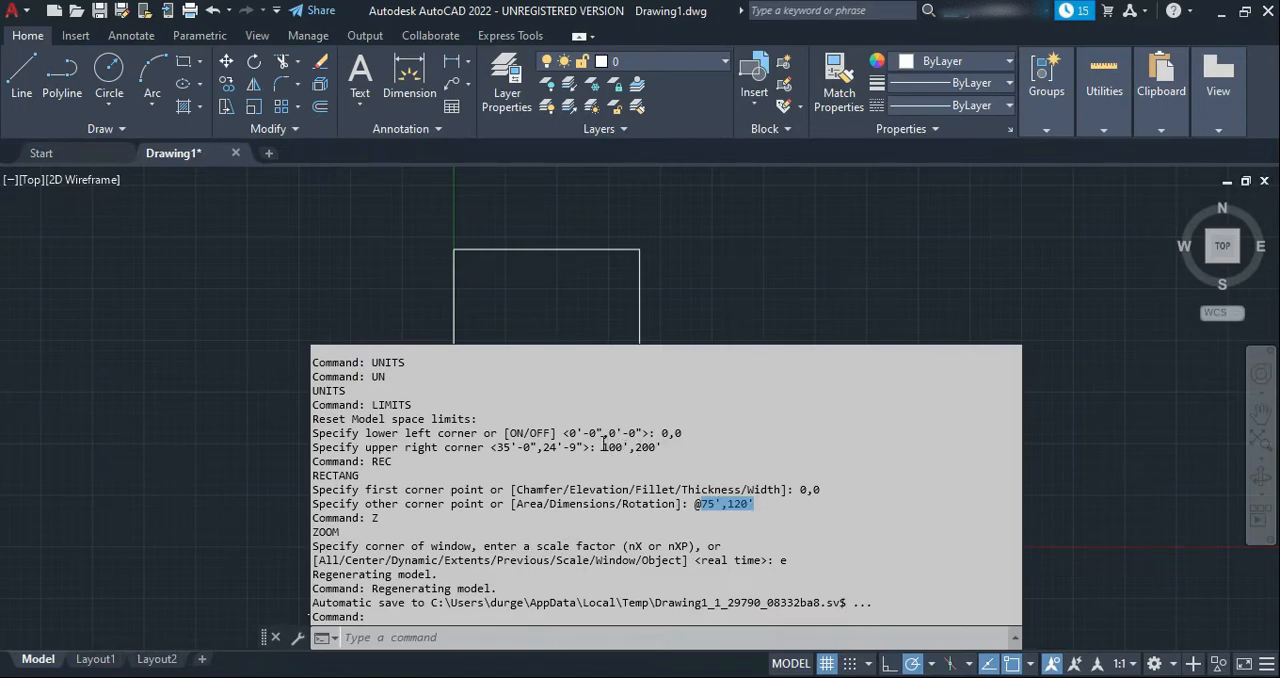
left_click_drag(603, 447, 695, 454)
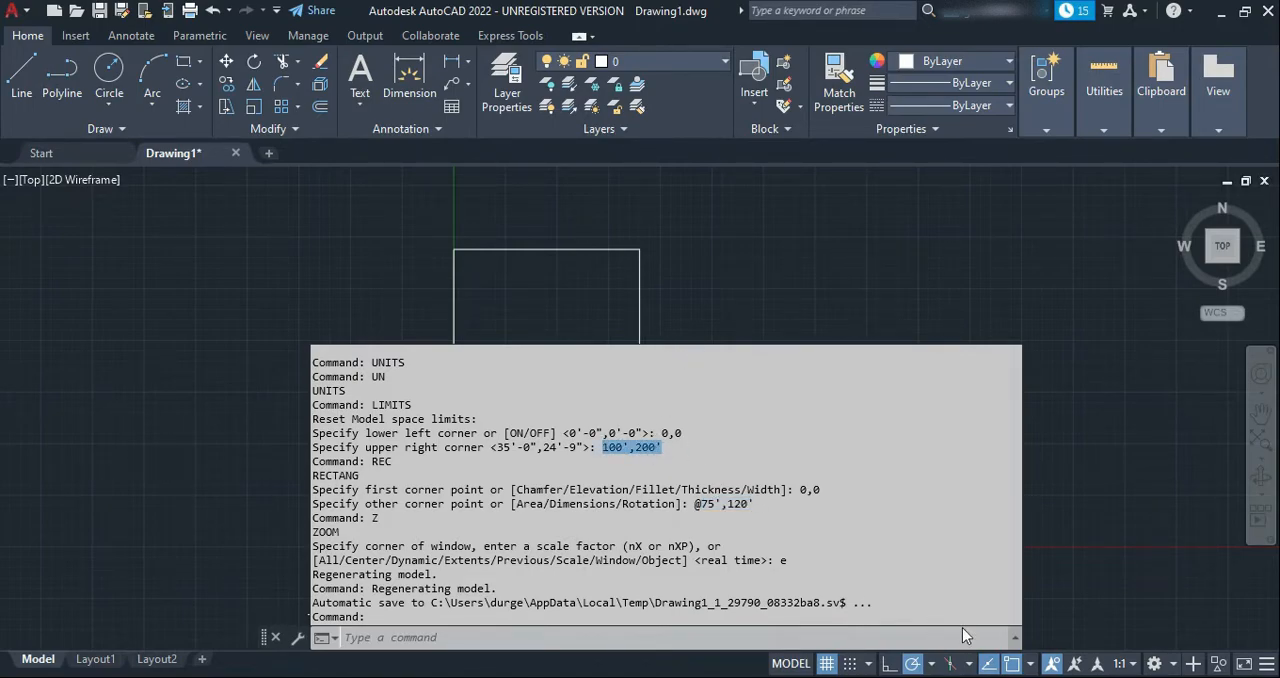
left_click(1015, 637)
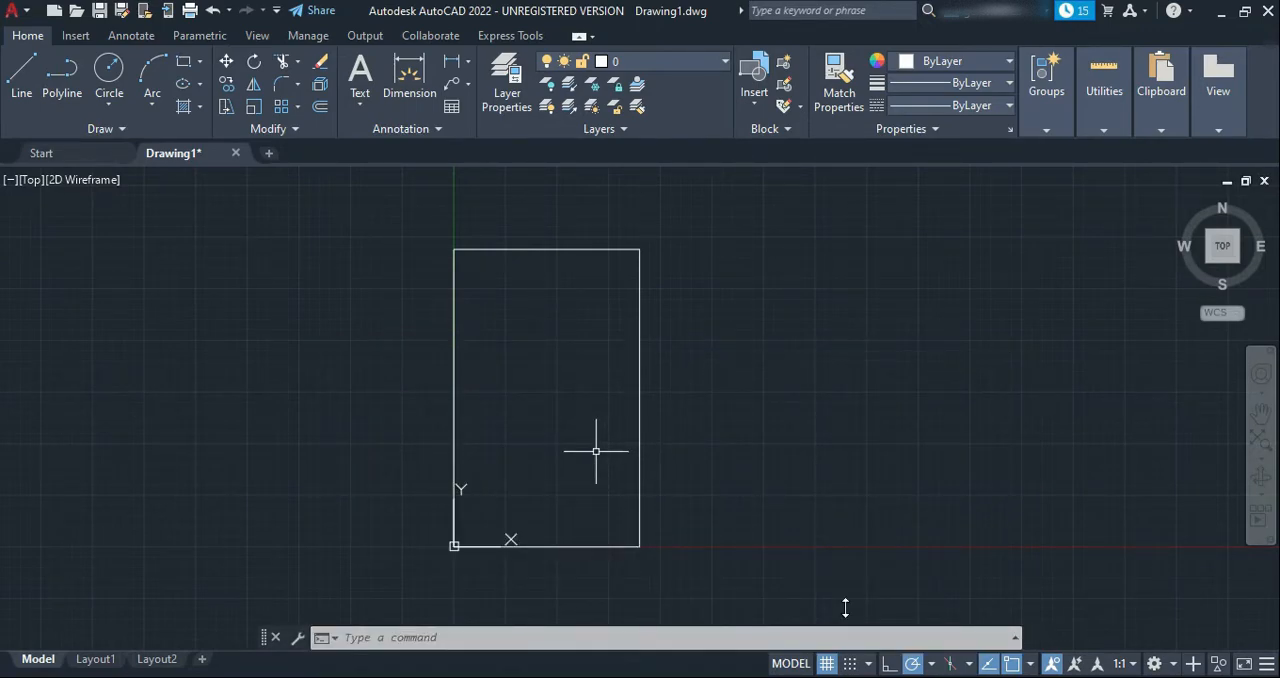
type("REC")
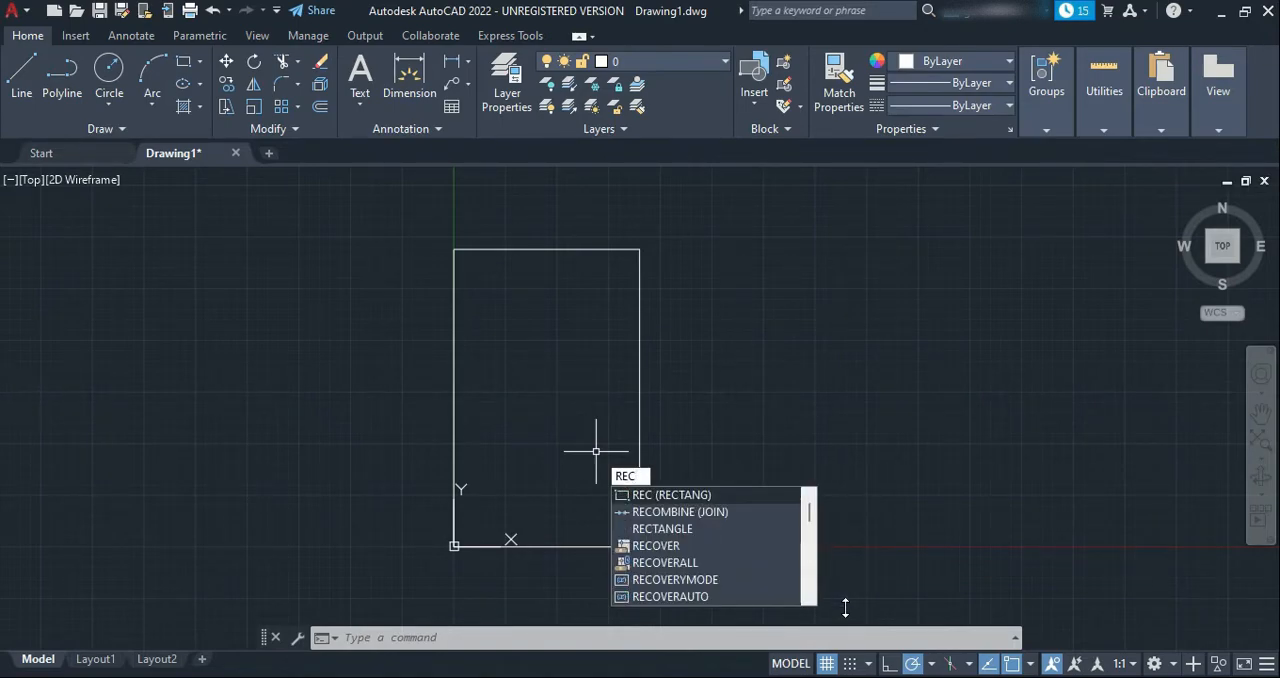
key("Return")
type("100'")
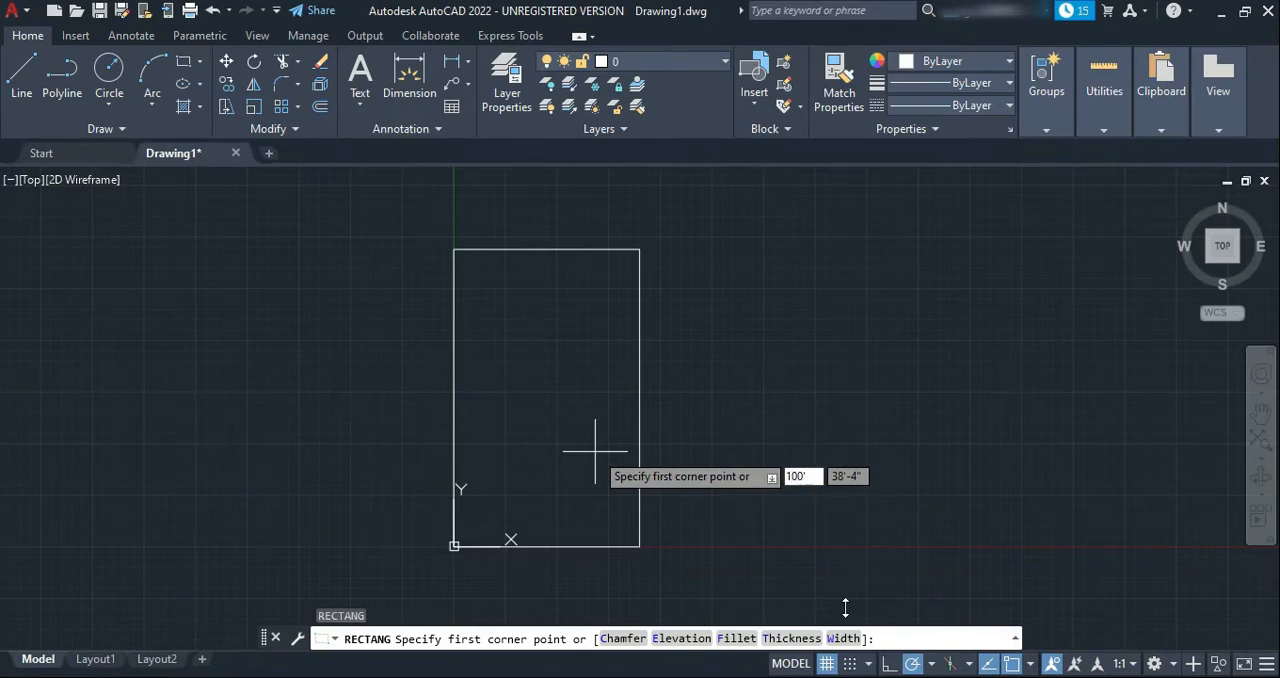
key("Tab")
type("200")
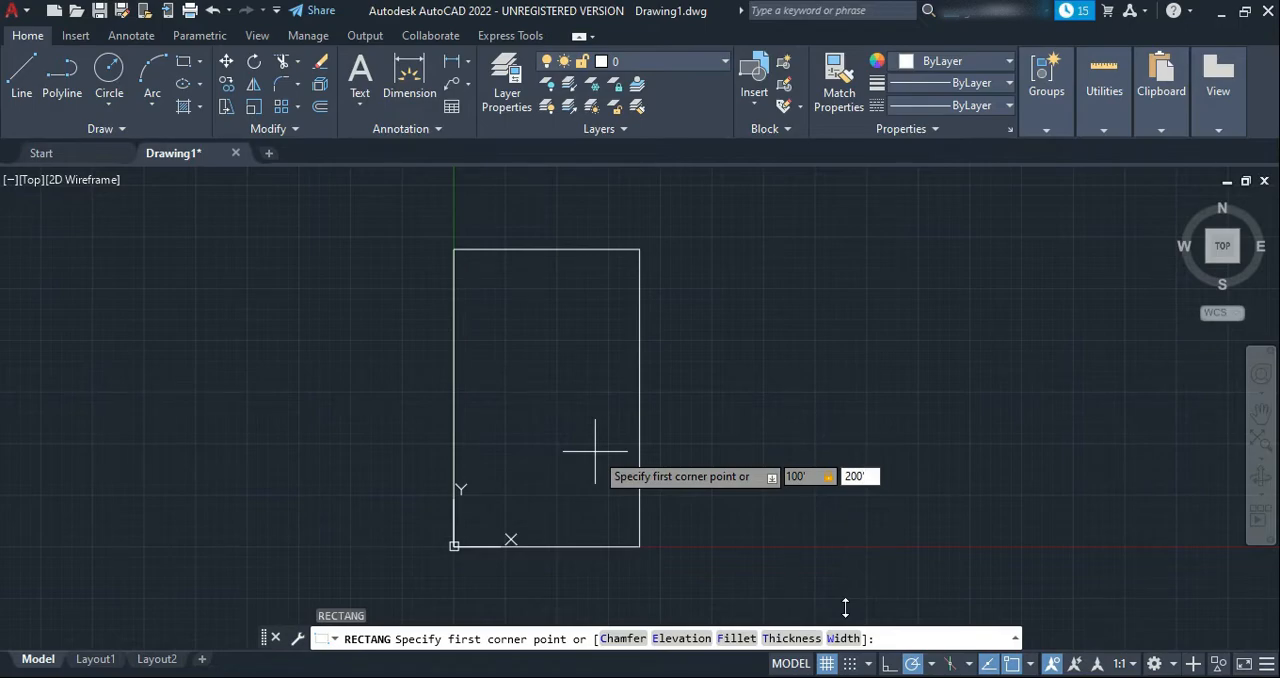
type("'")
key("Return")
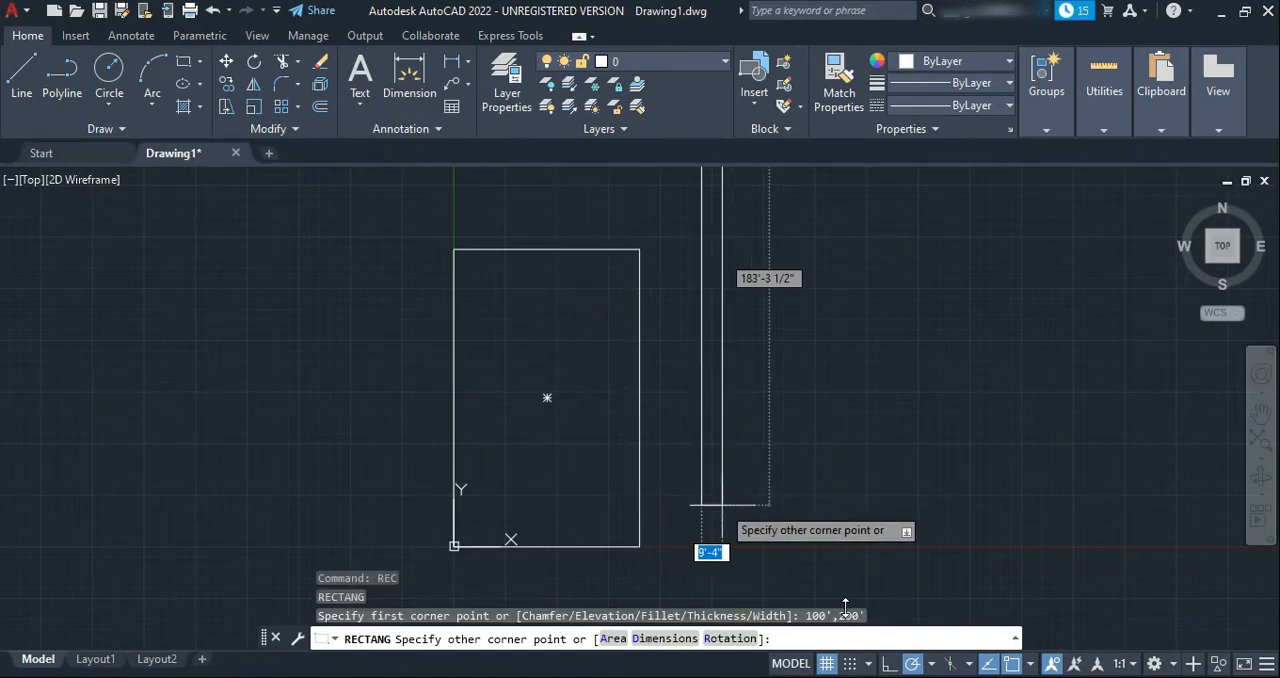
scroll(826, 487, "down", 4)
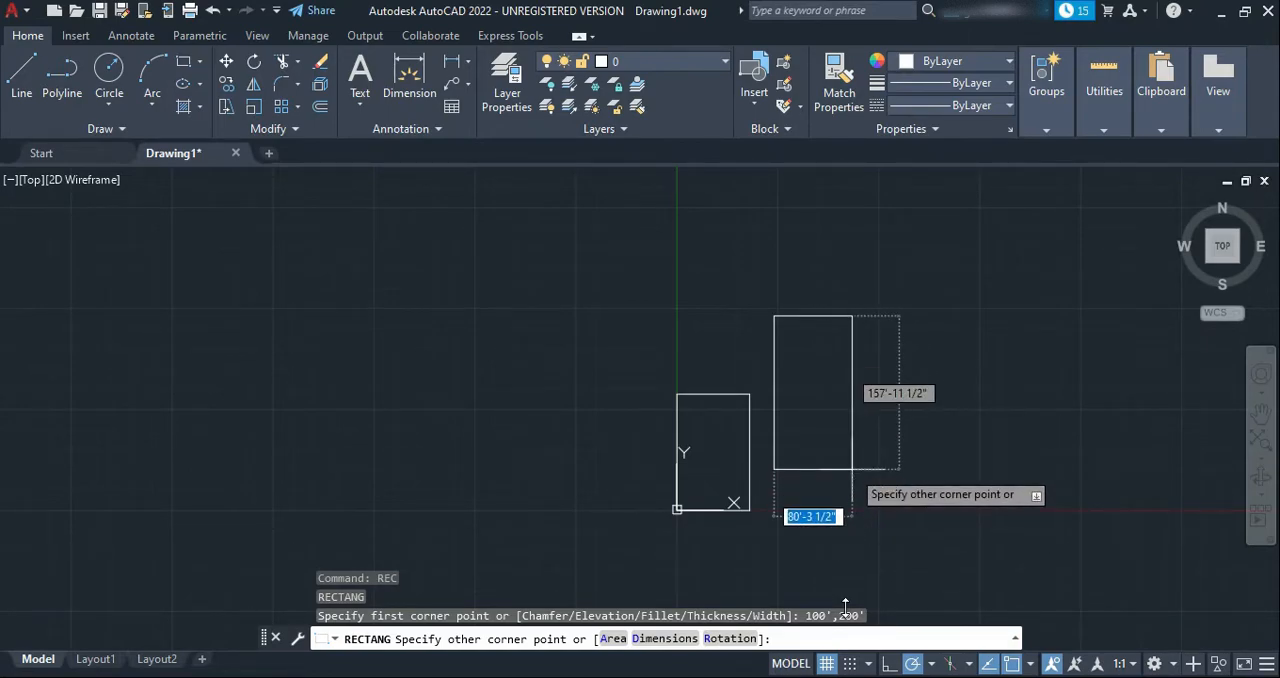
key("Escape")
Draw a second rectangle with its first corner at the origin 0,0 and its opposite corner at 100',200'
type("re")
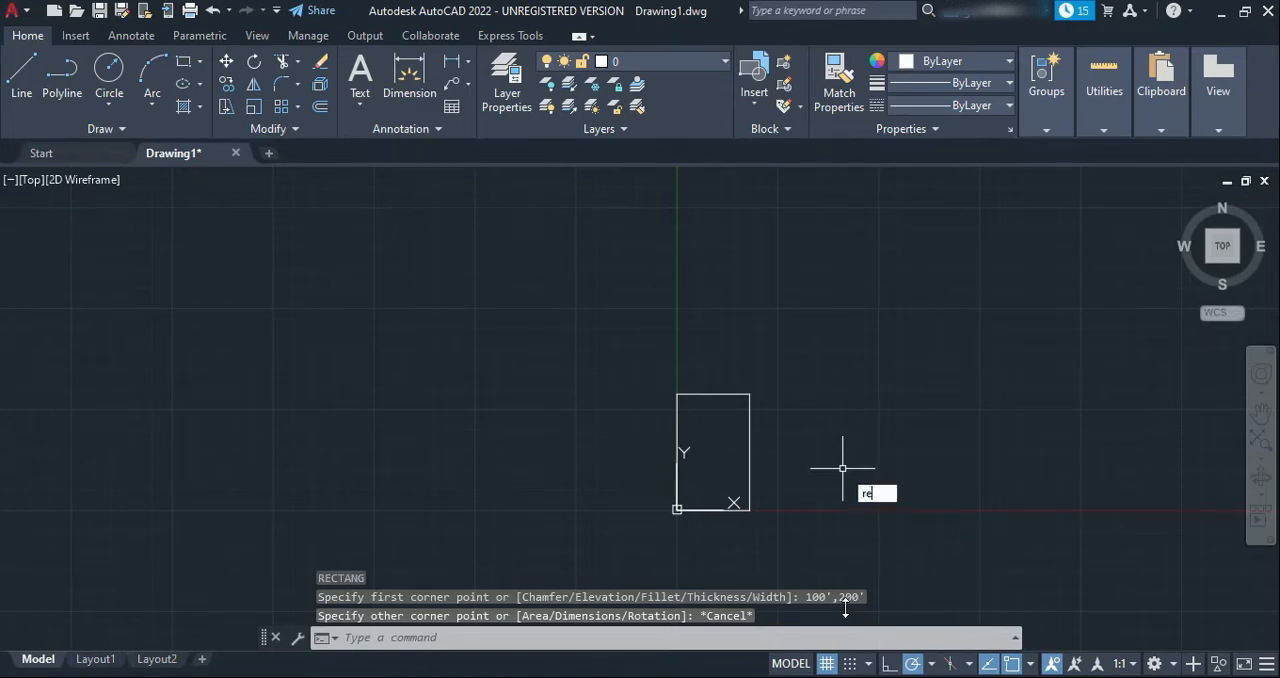
type("c")
key("Return")
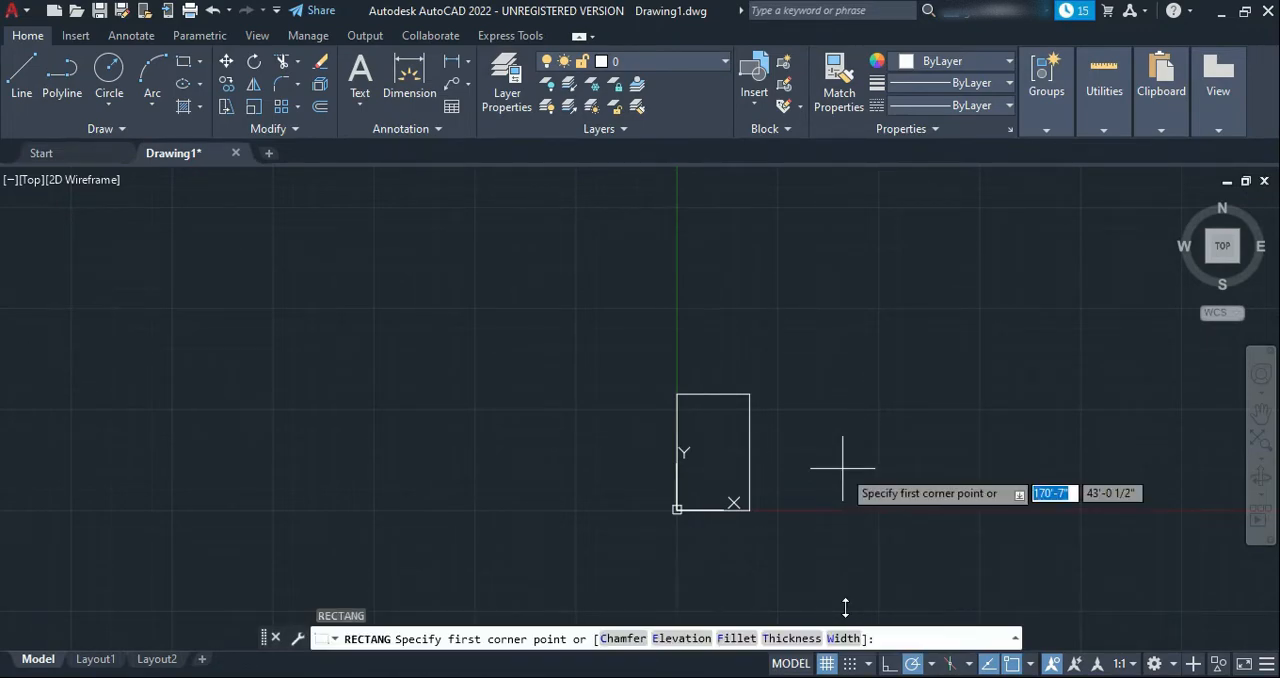
type("0")
key("Tab")
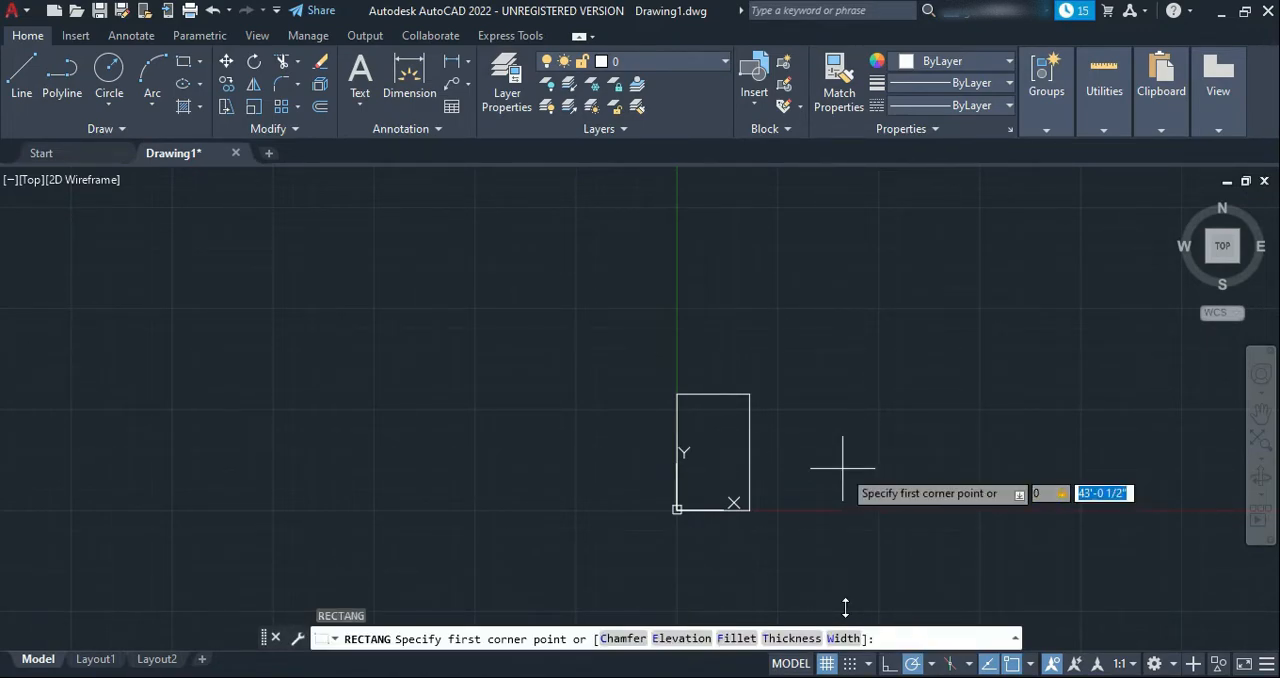
type("0")
key("Return")
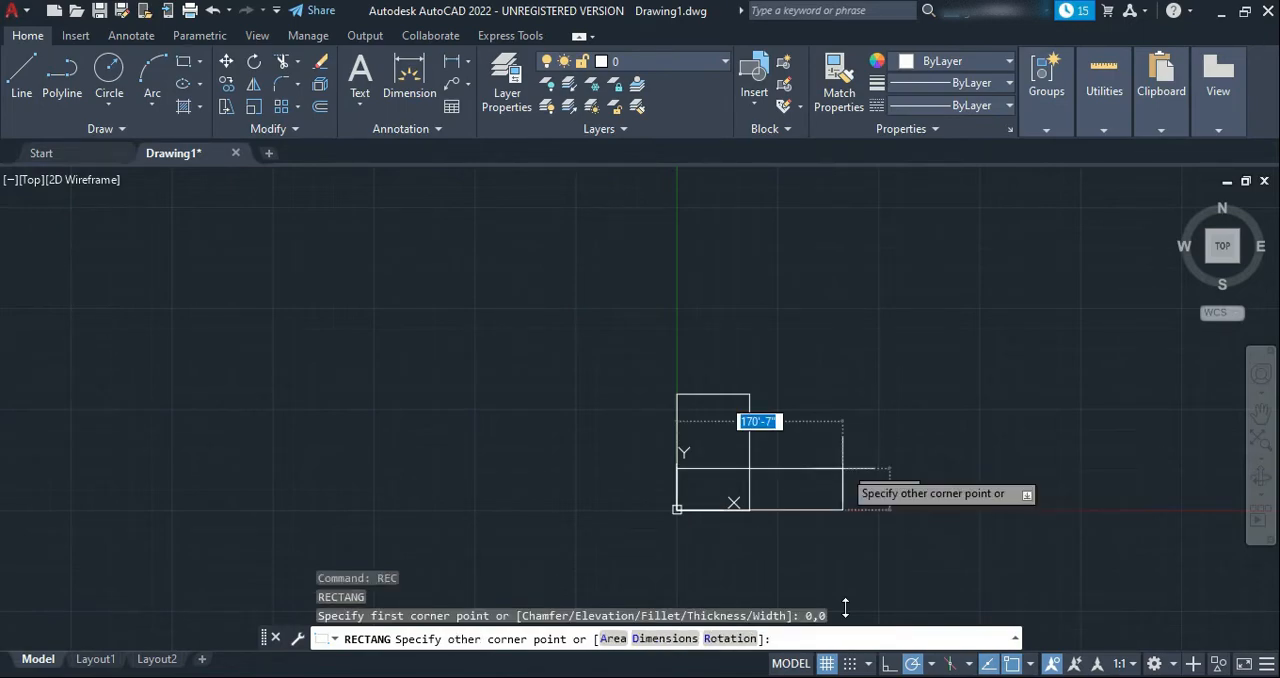
scroll(667, 501, "up", 6)
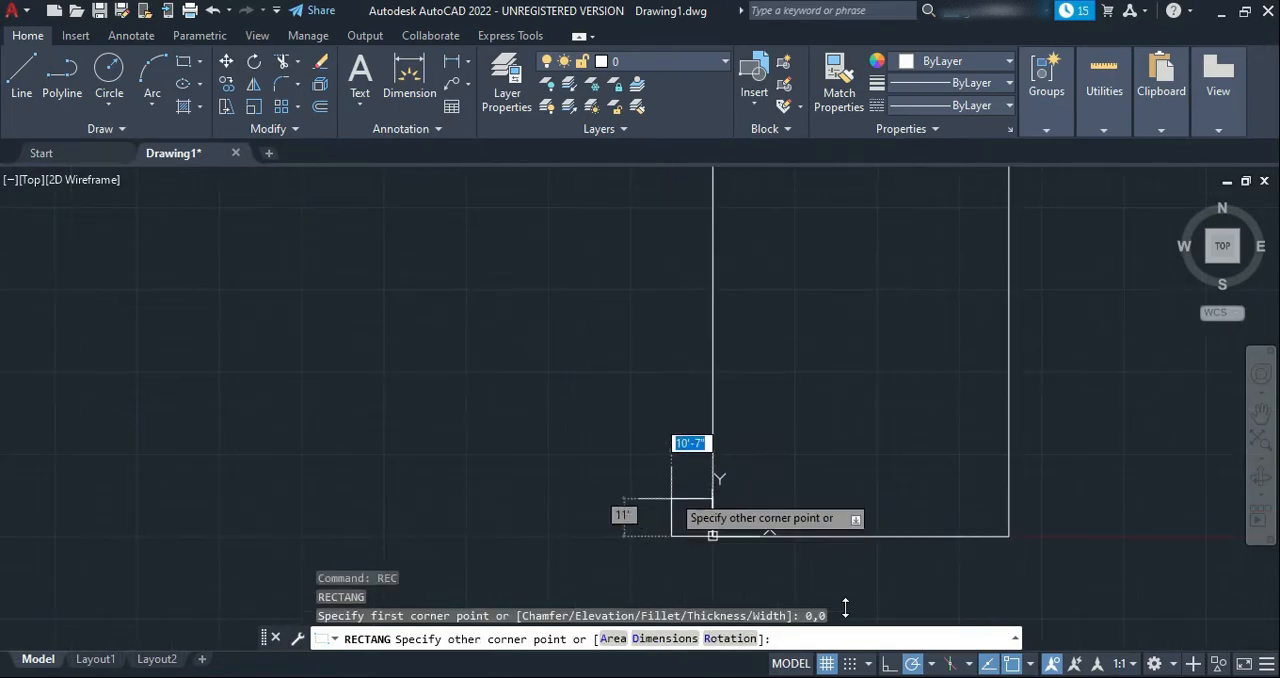
scroll(650, 510, "down", 5)
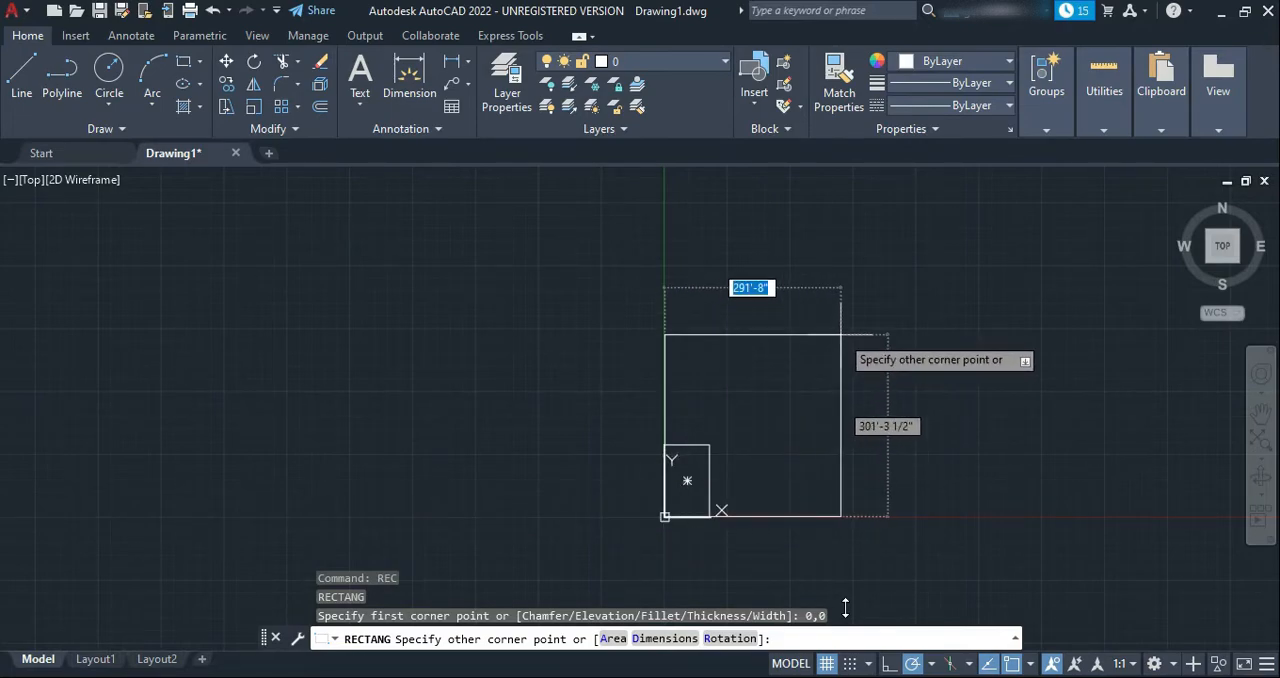
type("100")
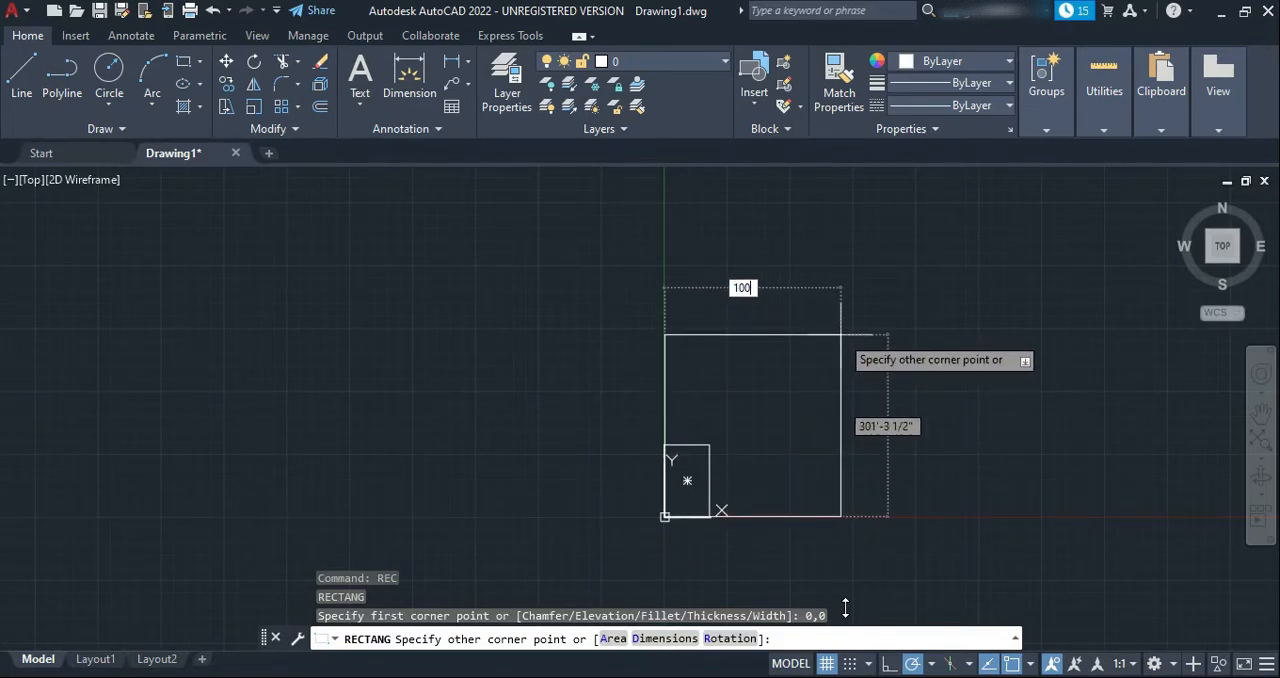
type("'")
key("Tab")
type("200'")
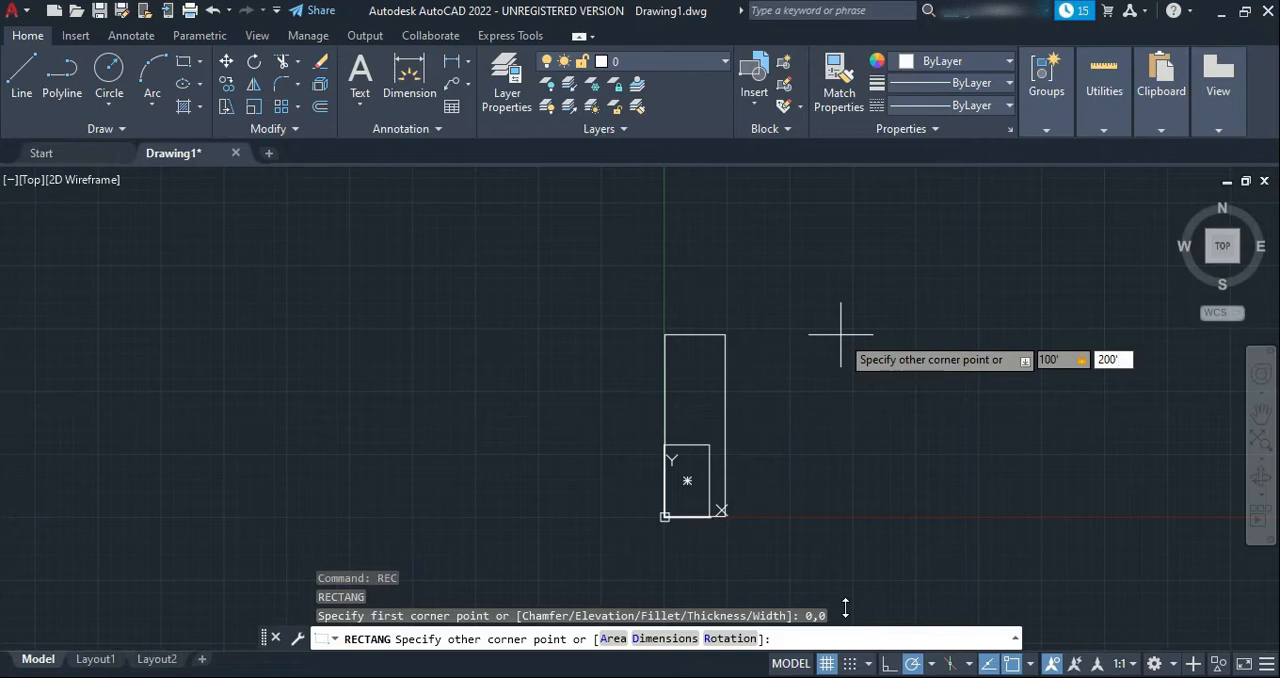
key("Return")
Dimension the right side of the larger rectangle from its upper to its lower corner, placing the dimension line about 23' outside it
scroll(732, 428, "up", 2)
middle_click_drag(676, 427, 626, 363)
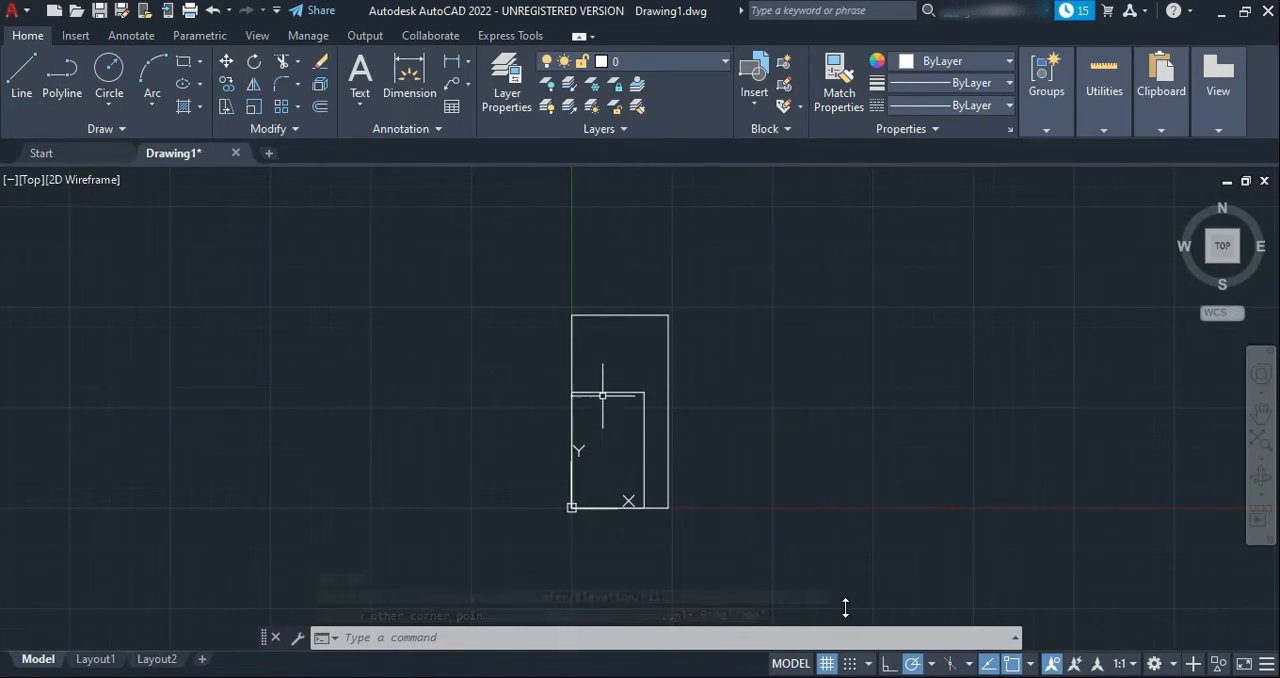
left_click(427, 93)
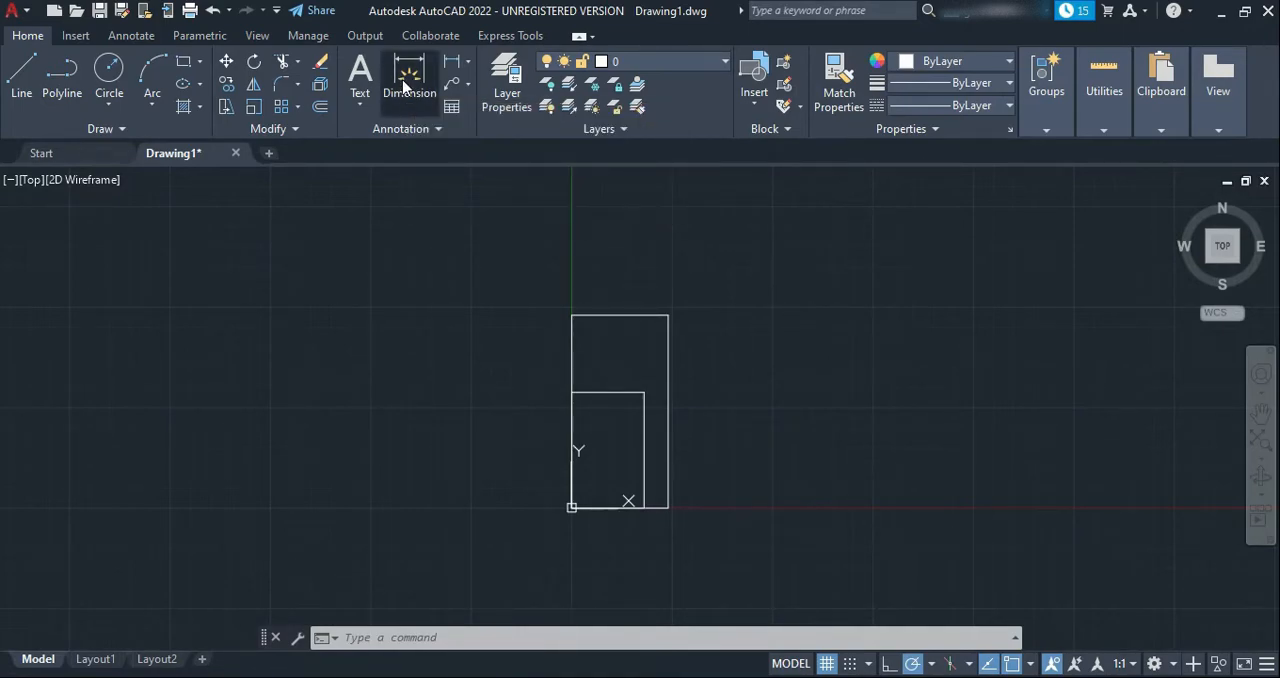
left_click(668, 315)
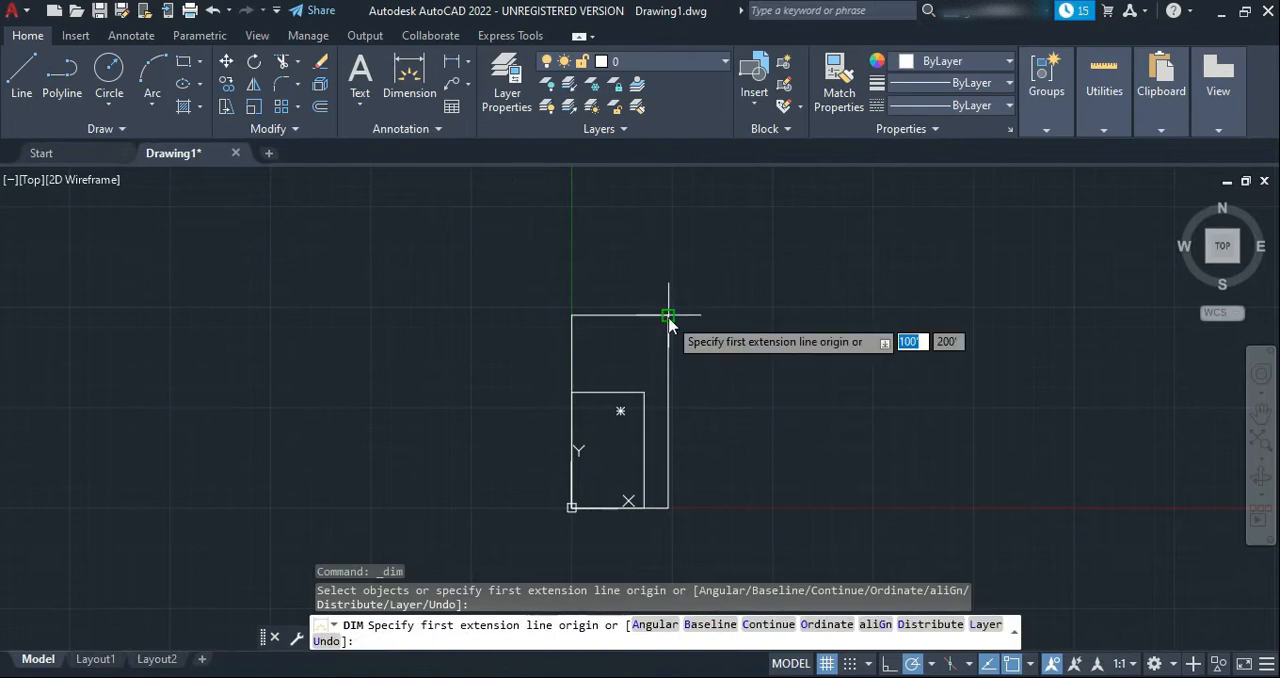
left_click(668, 315)
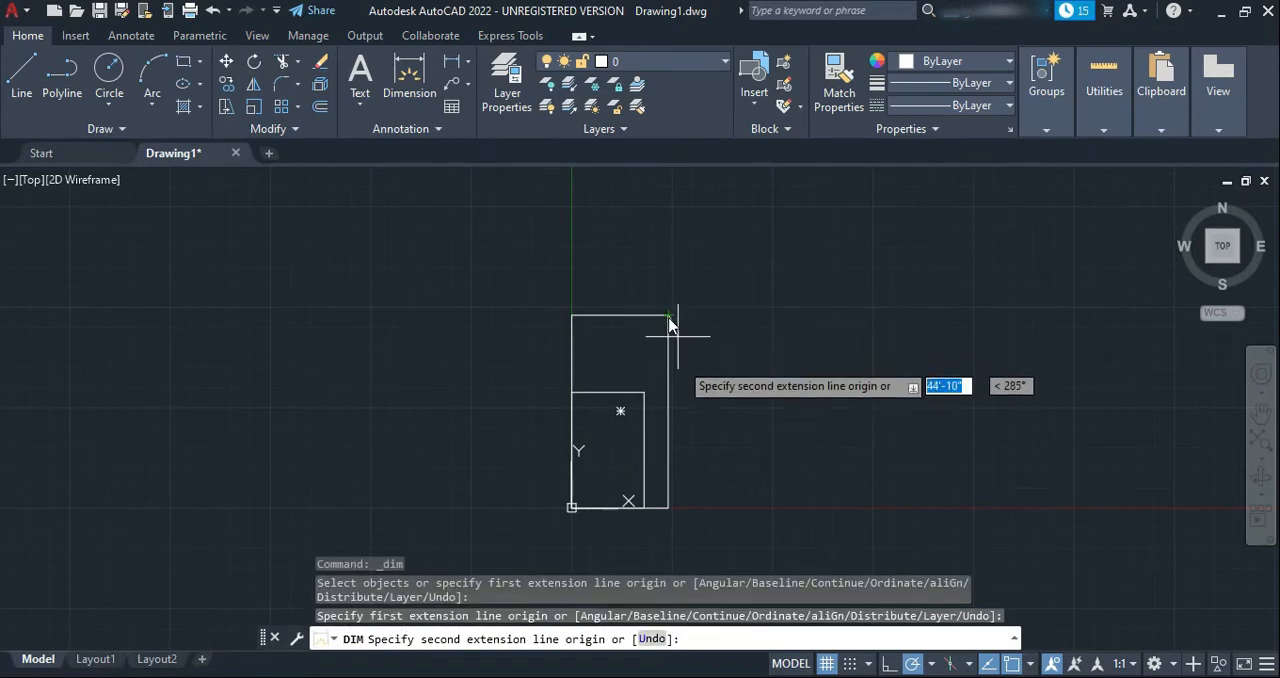
left_click(669, 510)
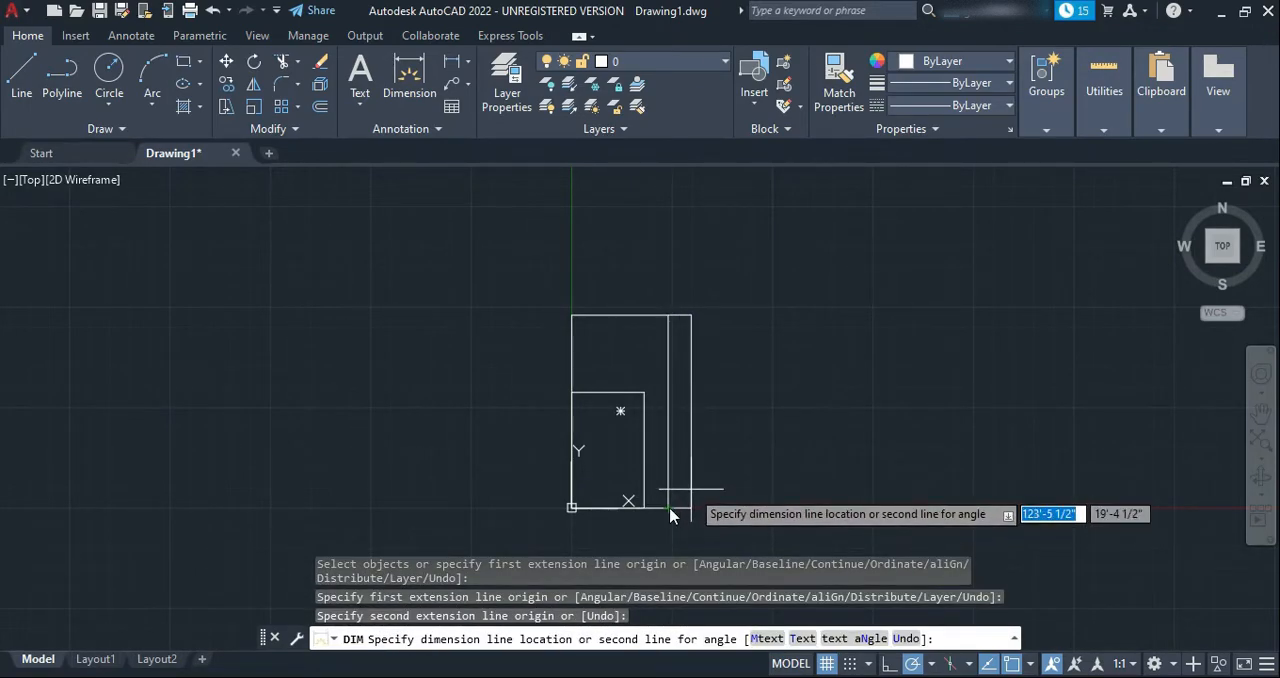
left_click(672, 512)
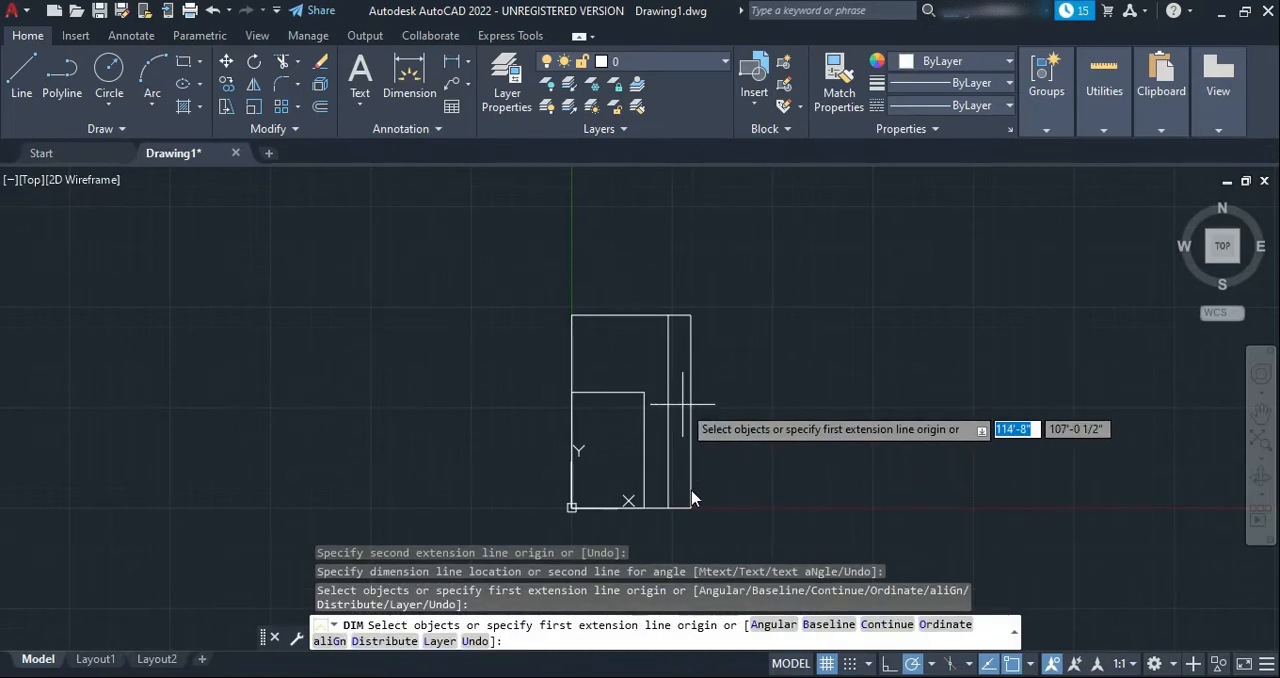
left_click(687, 399)
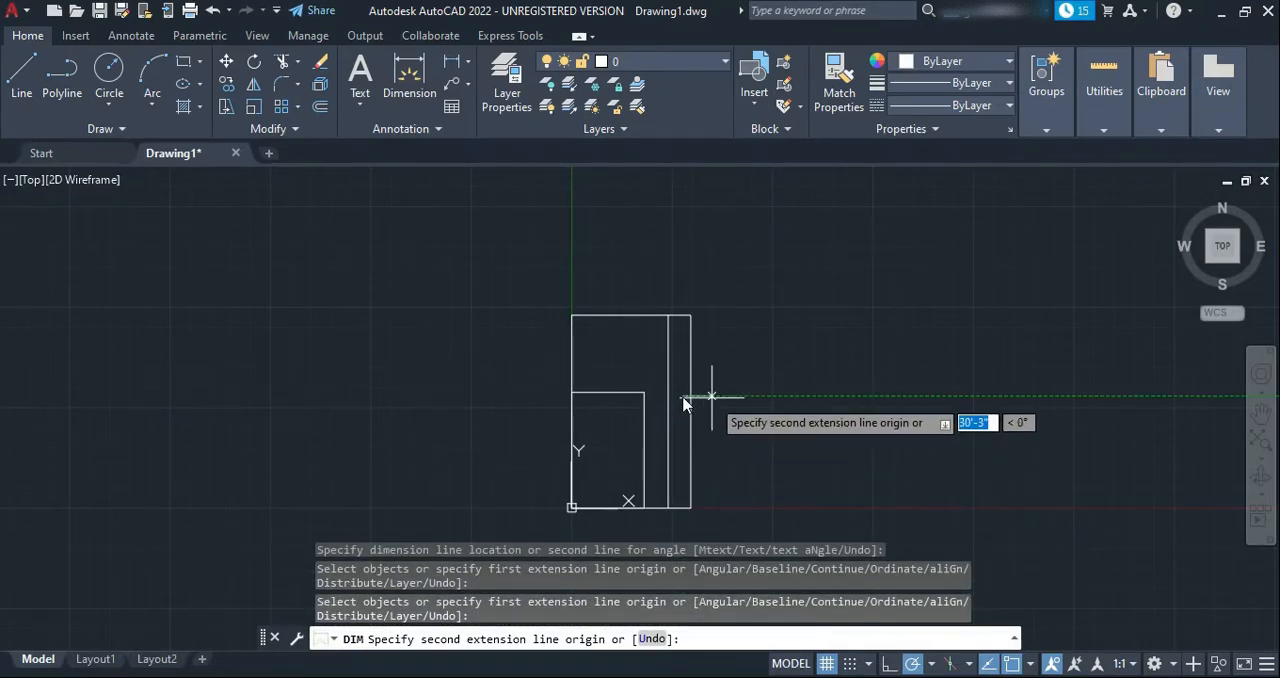
key("Escape")
Zoom by window into the middle of the vertical dimension line to examine its text
type("z")
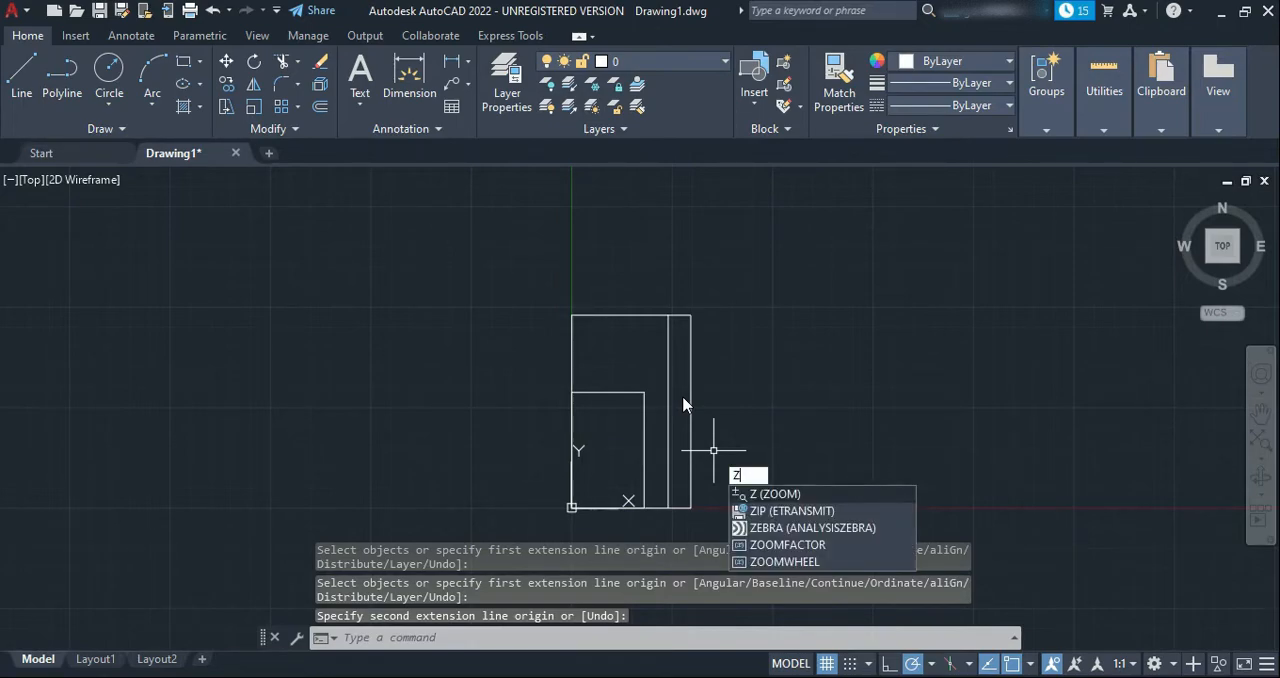
key("Return")
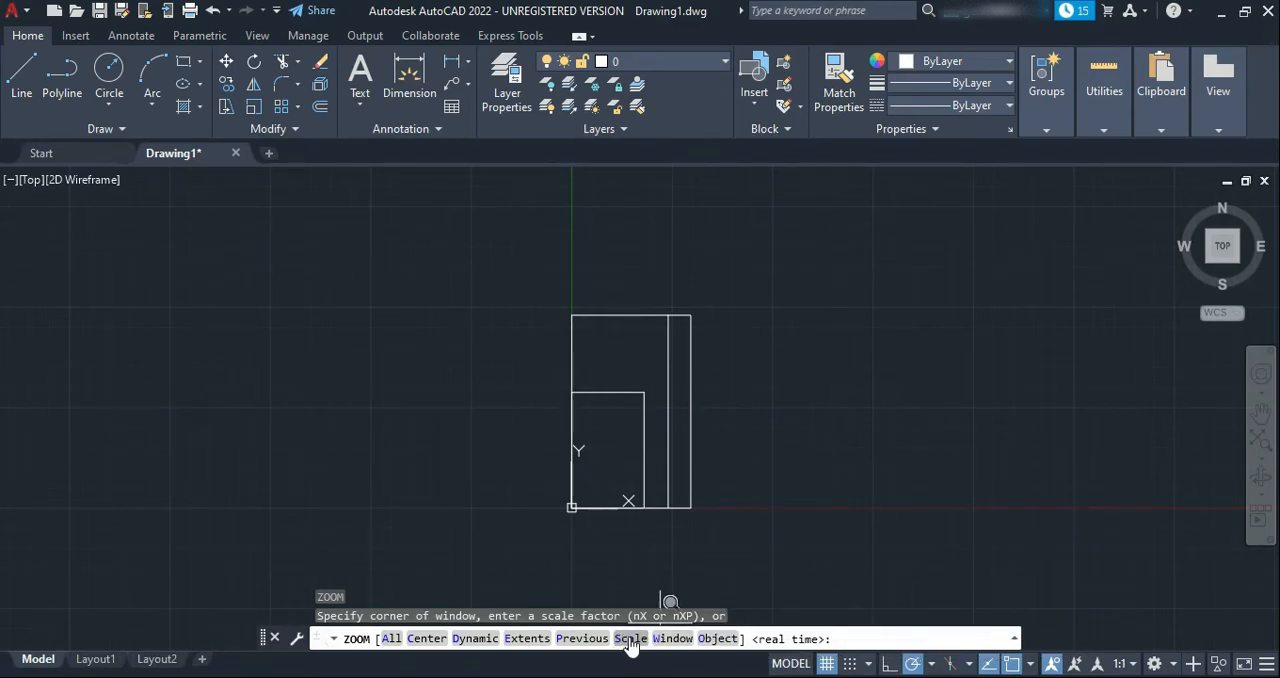
left_click(672, 639)
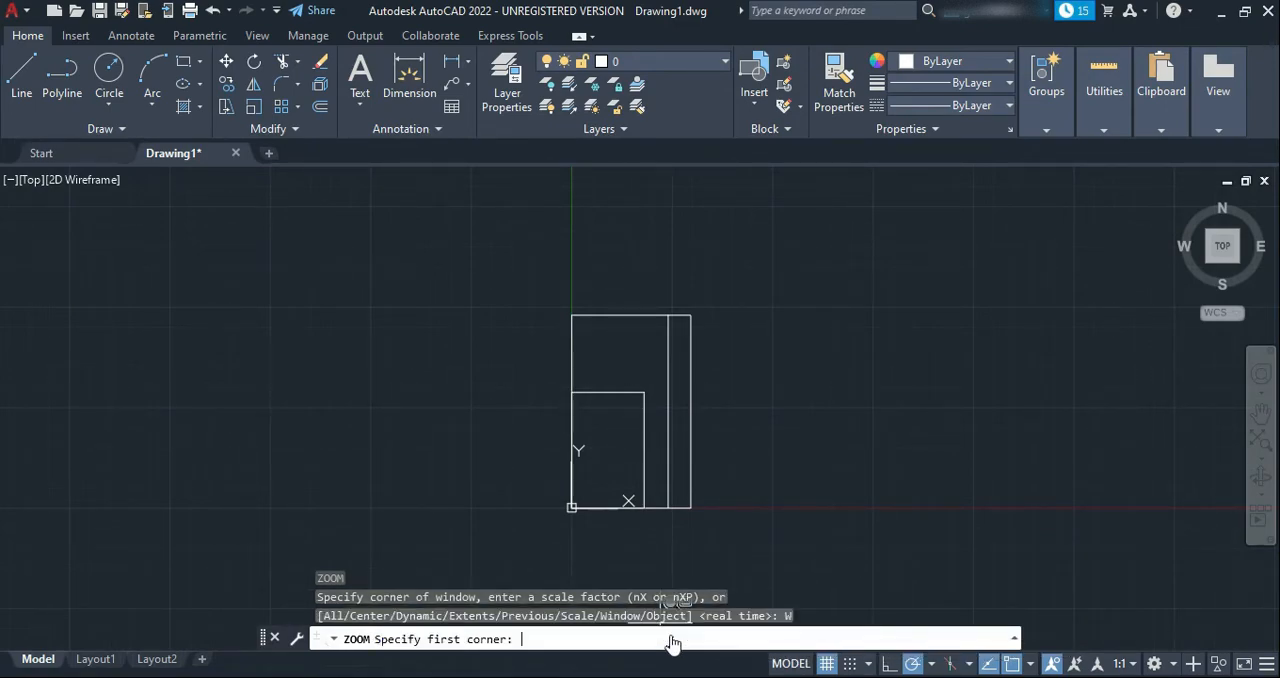
left_click(684, 398)
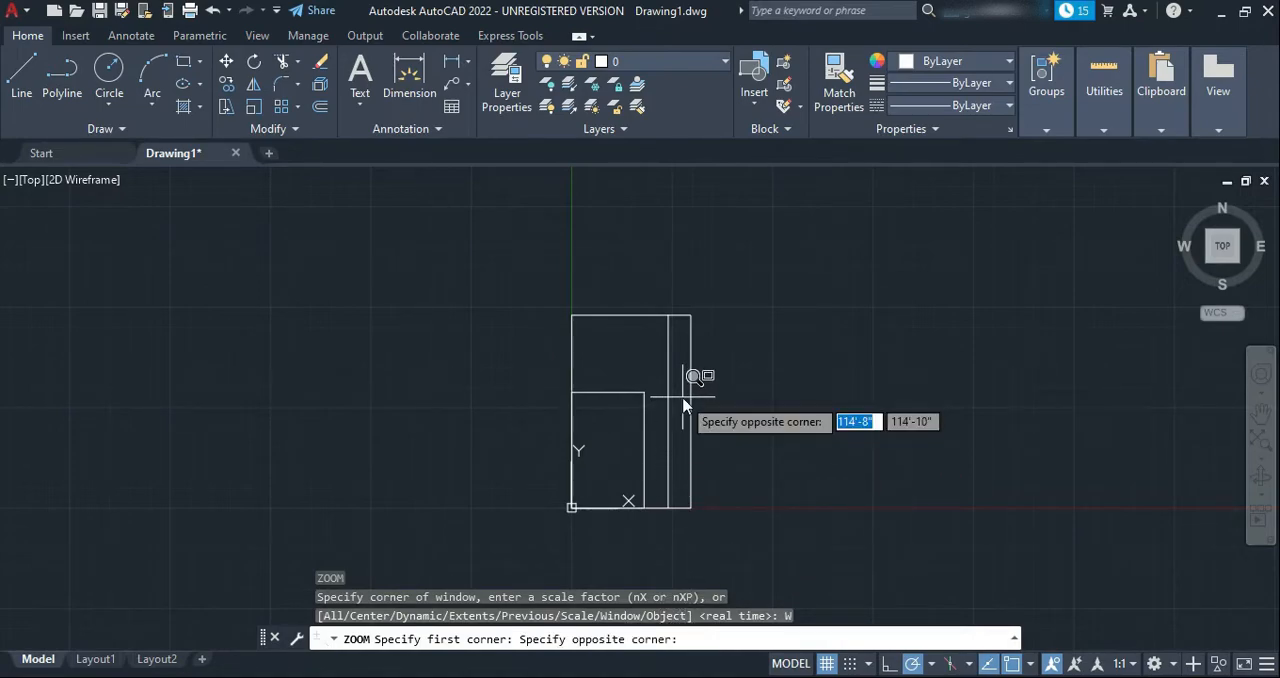
left_click(703, 450)
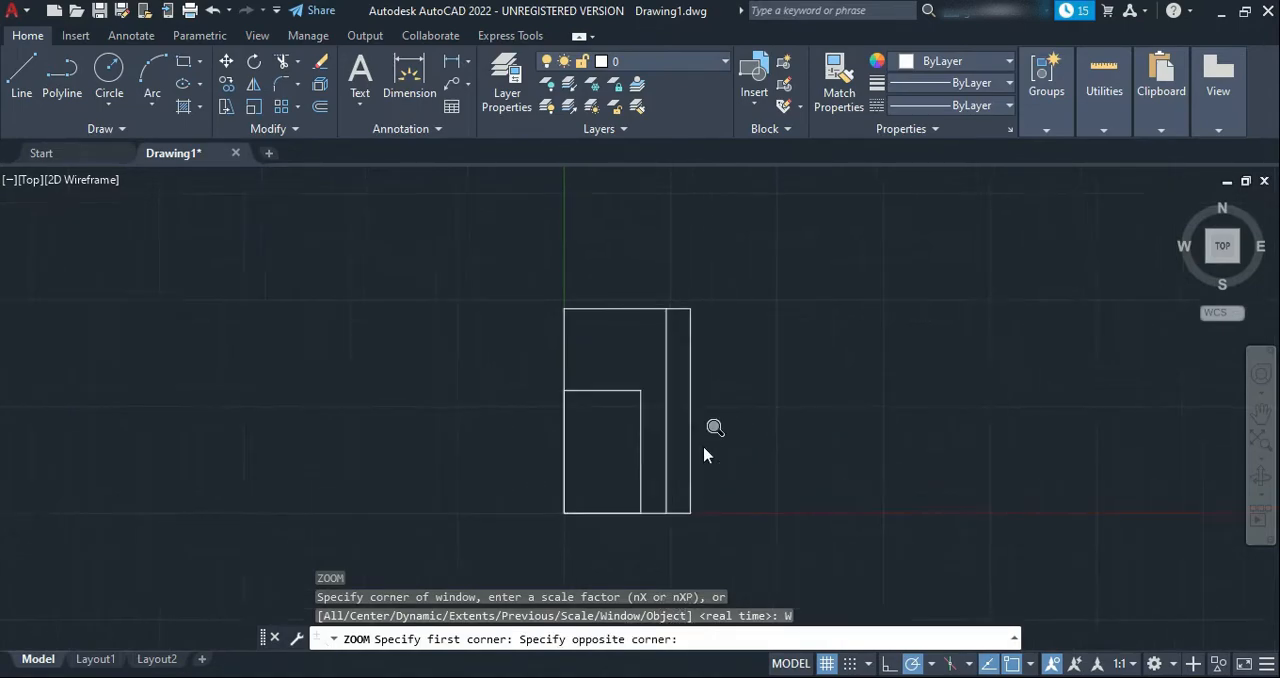
mouse_move(571, 260)
left_mouse_down()
mouse_move(601, 282)
mouse_move(562, 283)
left_mouse_up()
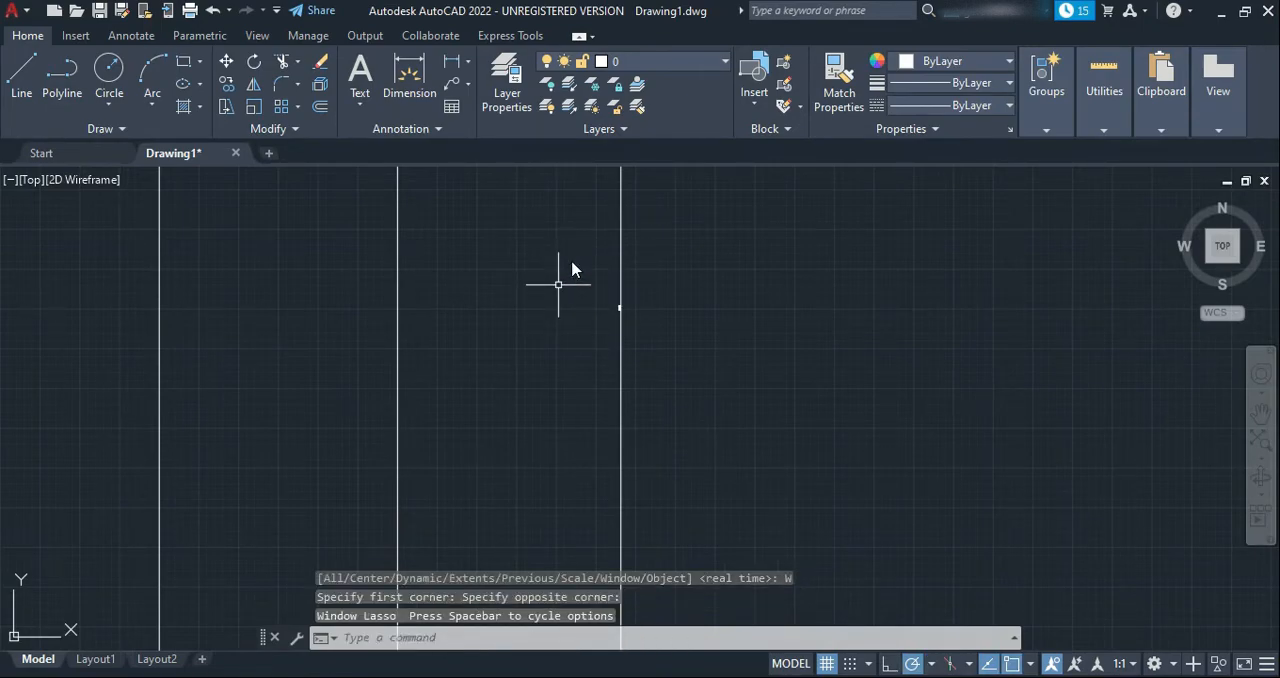
key("Return")
left_click(559, 285)
left_click(662, 356)
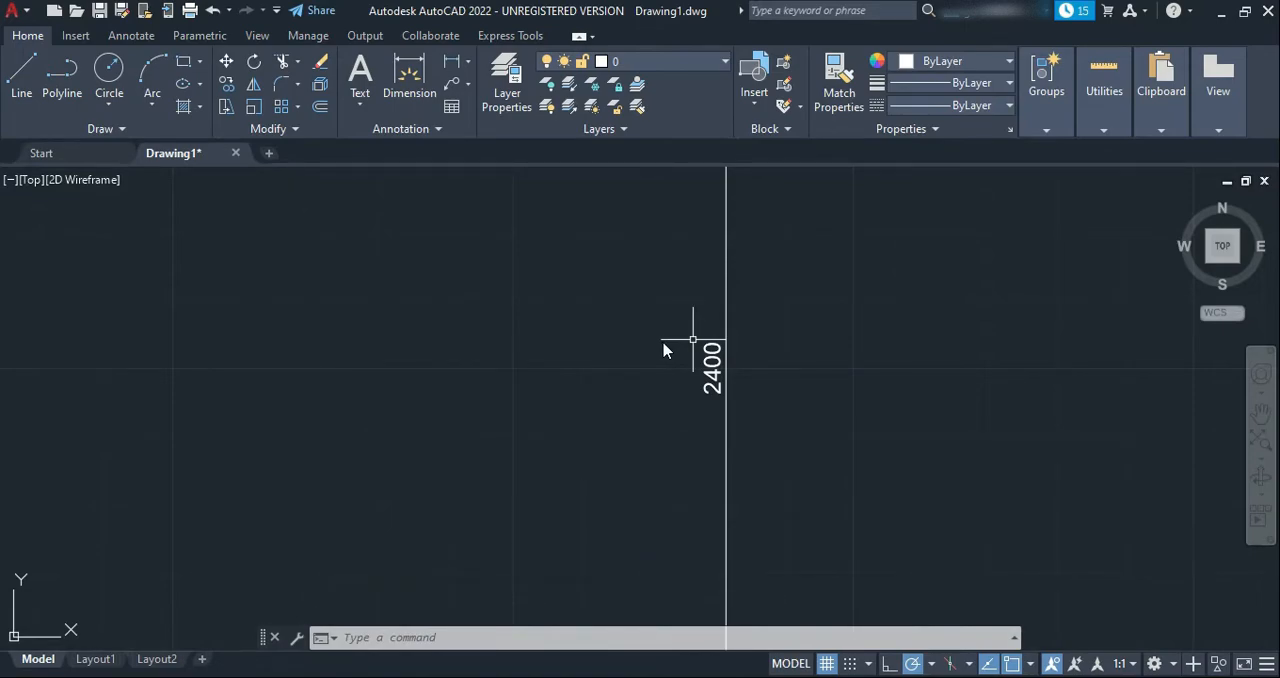
Check the insertion scale options in the drawing units, keeping Inches, and accept the settings
scroll(657, 355, "down", 5)
scroll(658, 356, "down", 10)
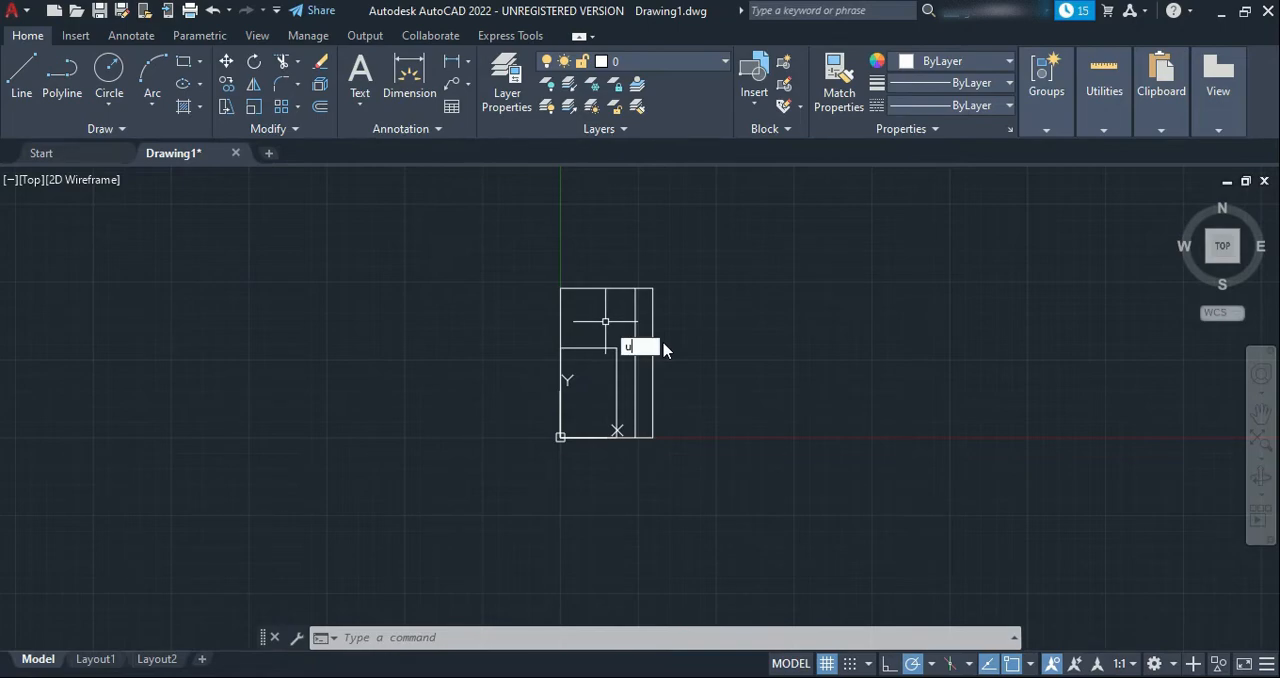
key("Return")
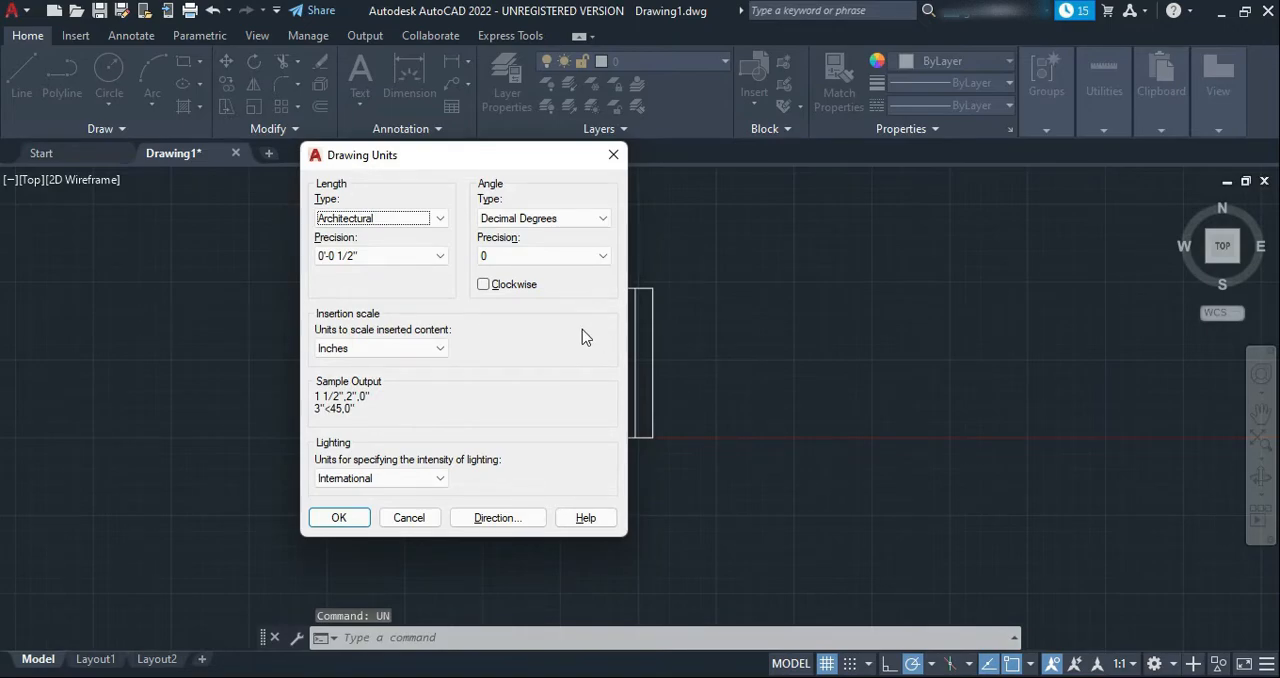
left_click(356, 352)
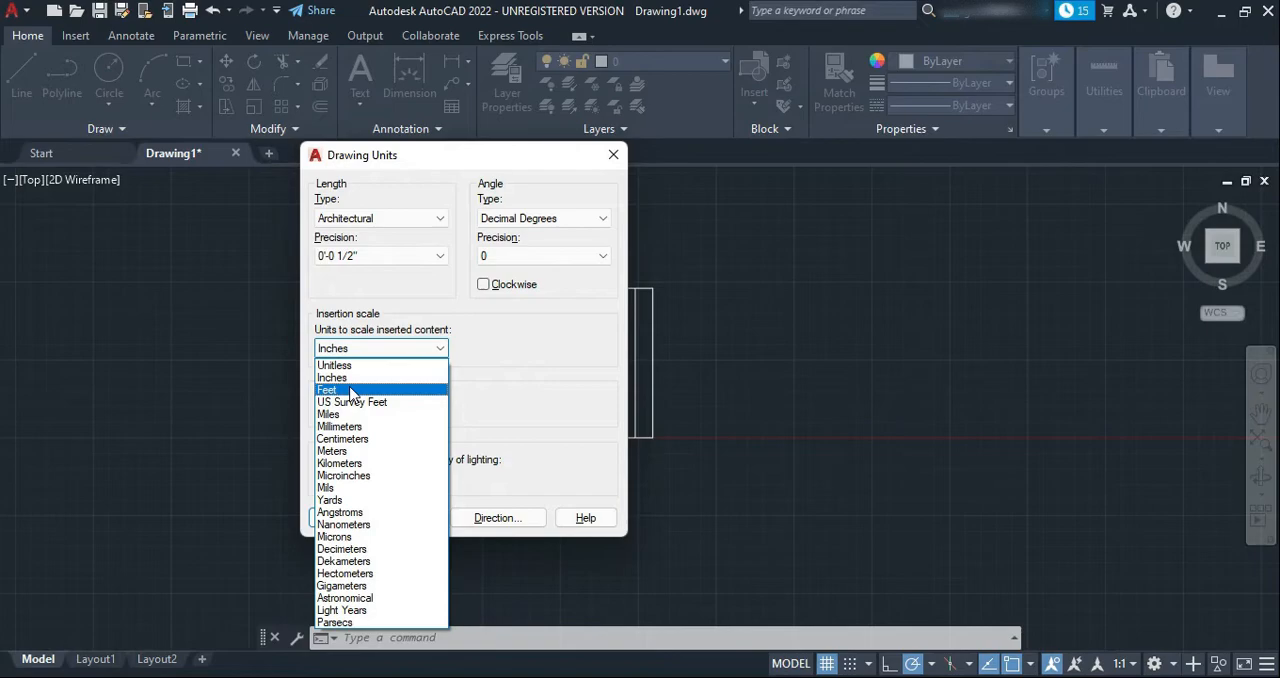
left_click(360, 349)
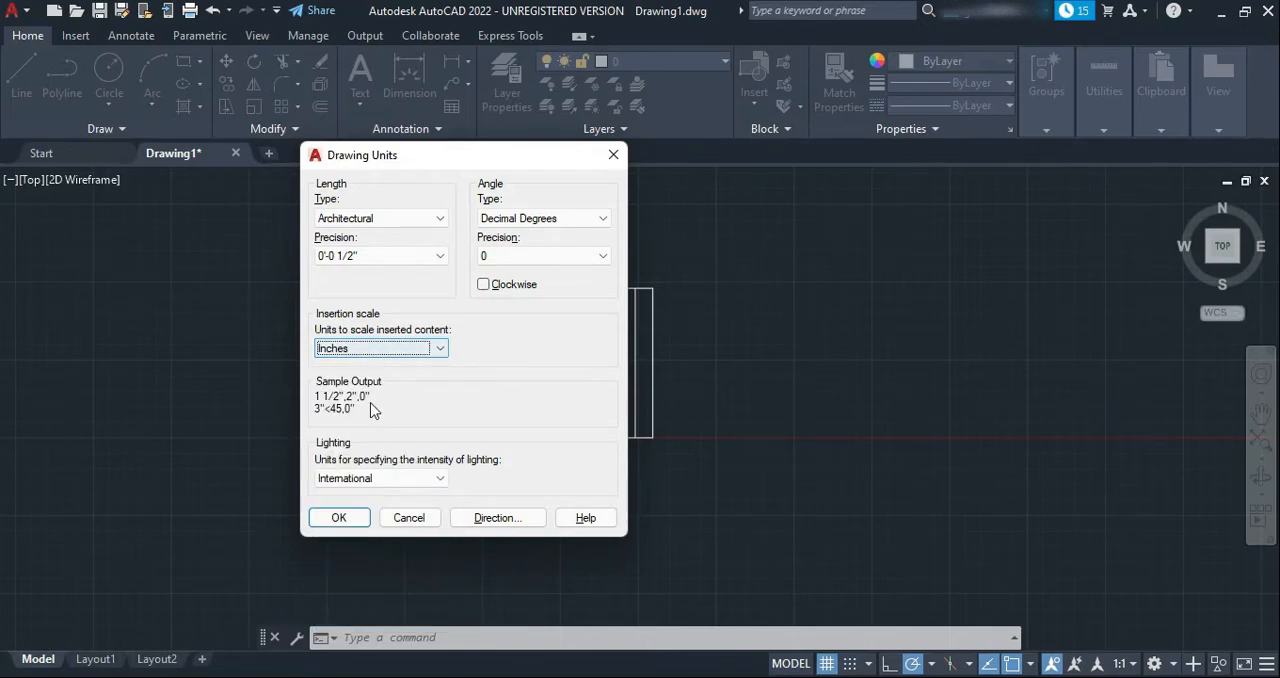
left_click(361, 521)
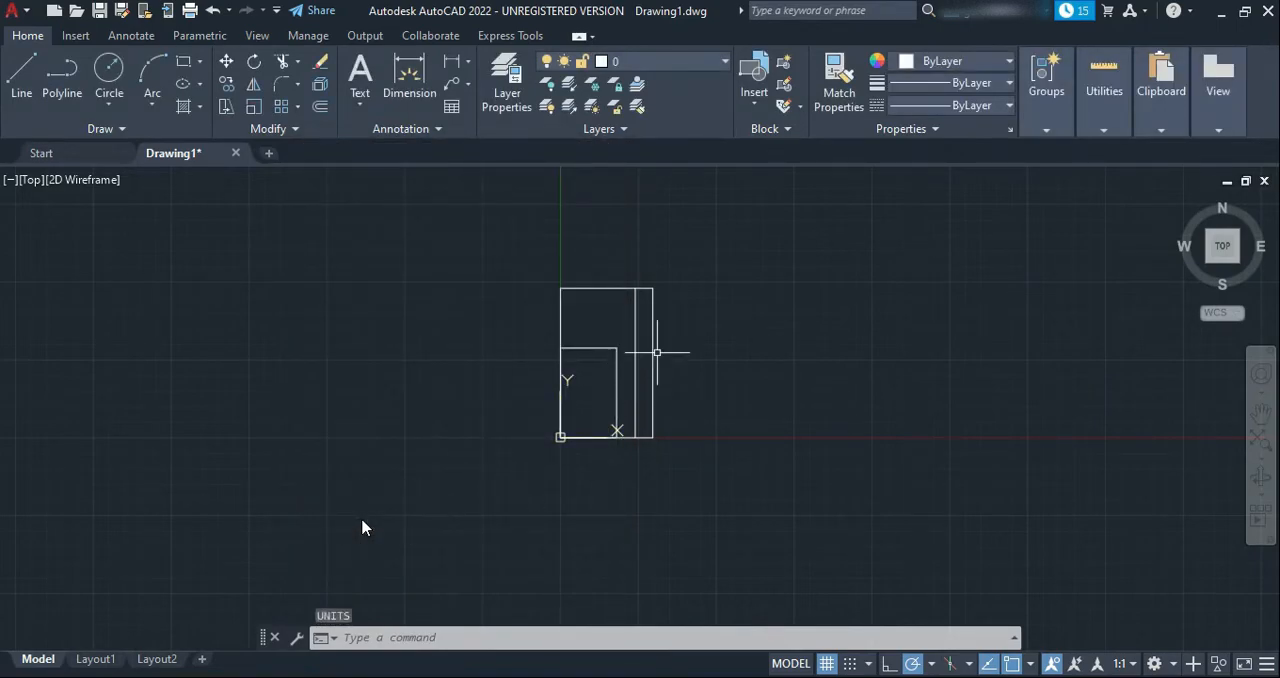
Change the ISO-25 dimension style's primary units to Architectural format with 0'-0 1/4" precision
scroll(648, 375, "up", 5)
scroll(540, 500, "up", 8)
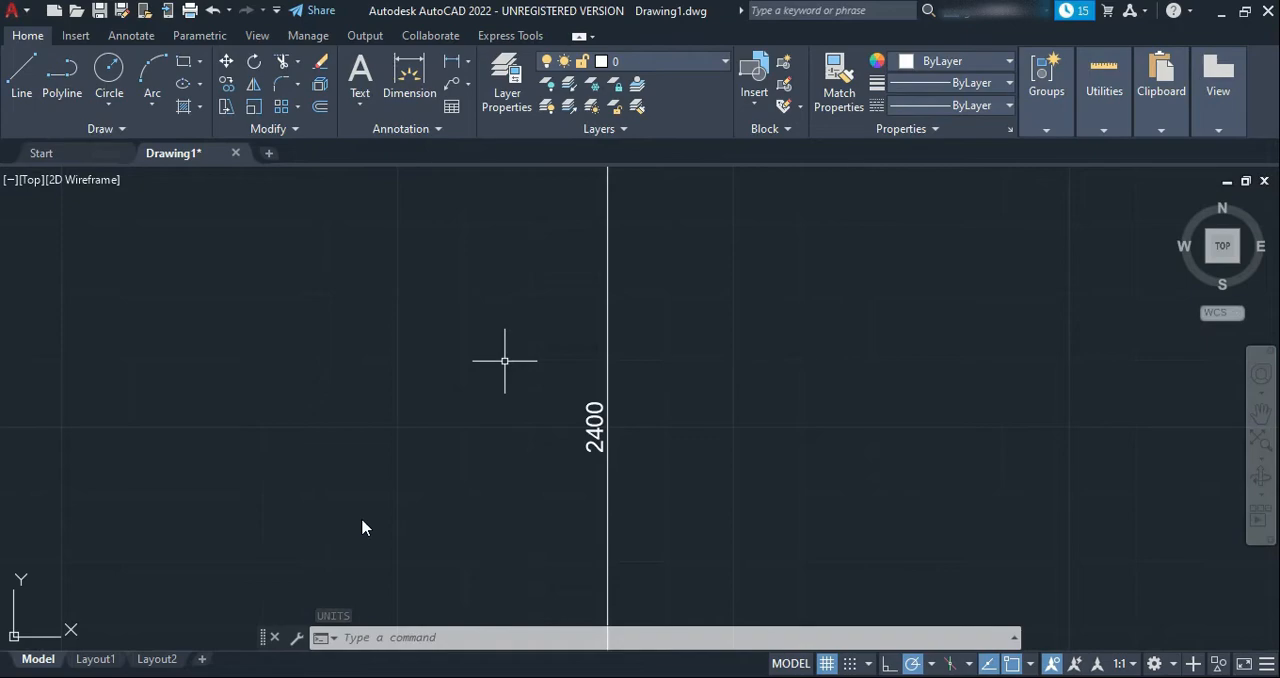
type("DIM")
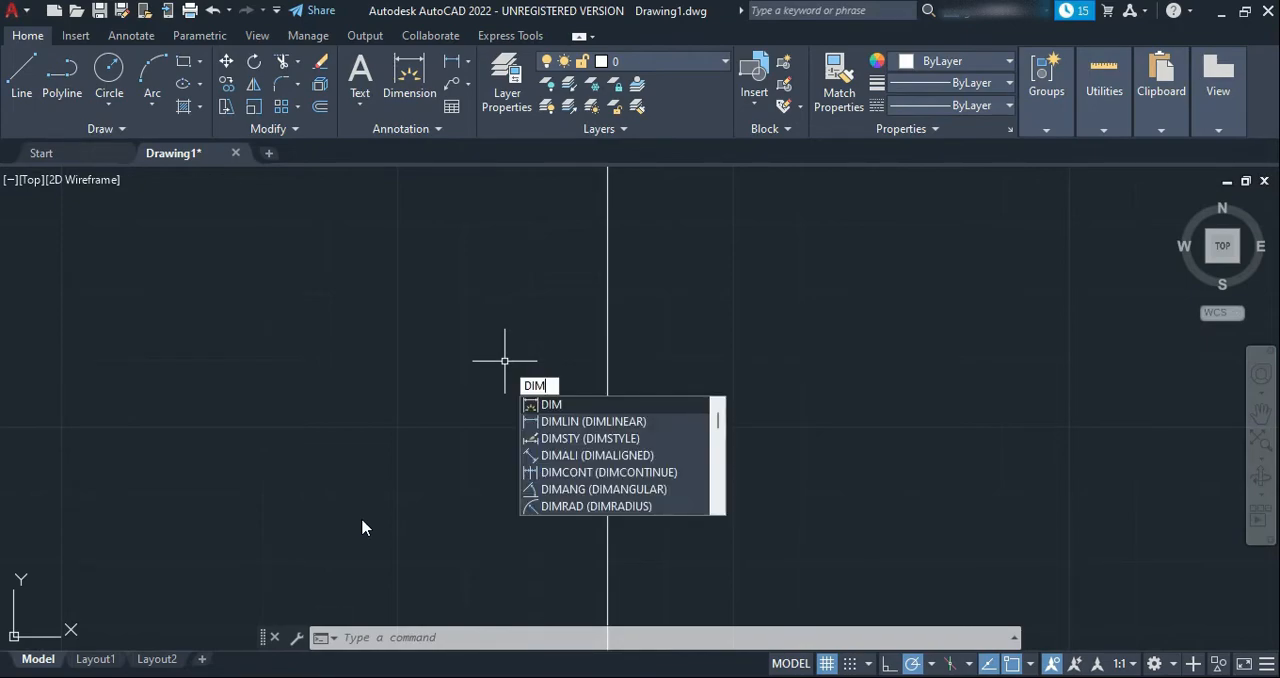
left_click(613, 440)
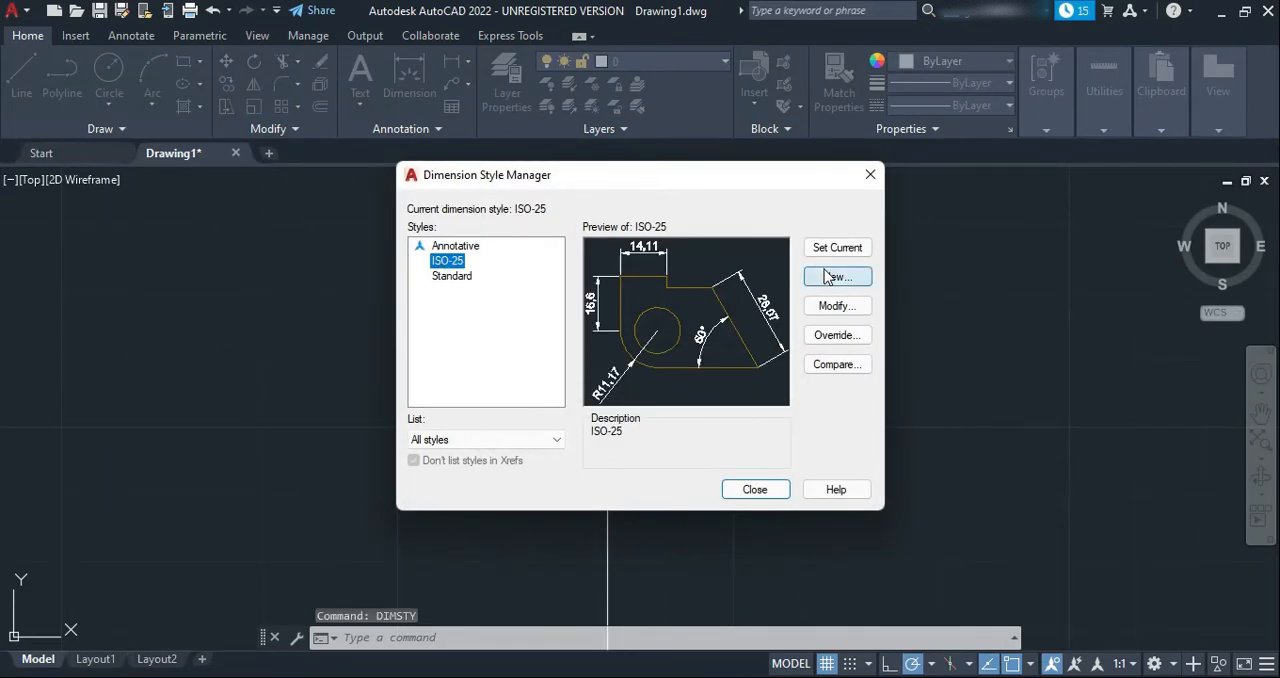
left_click(830, 308)
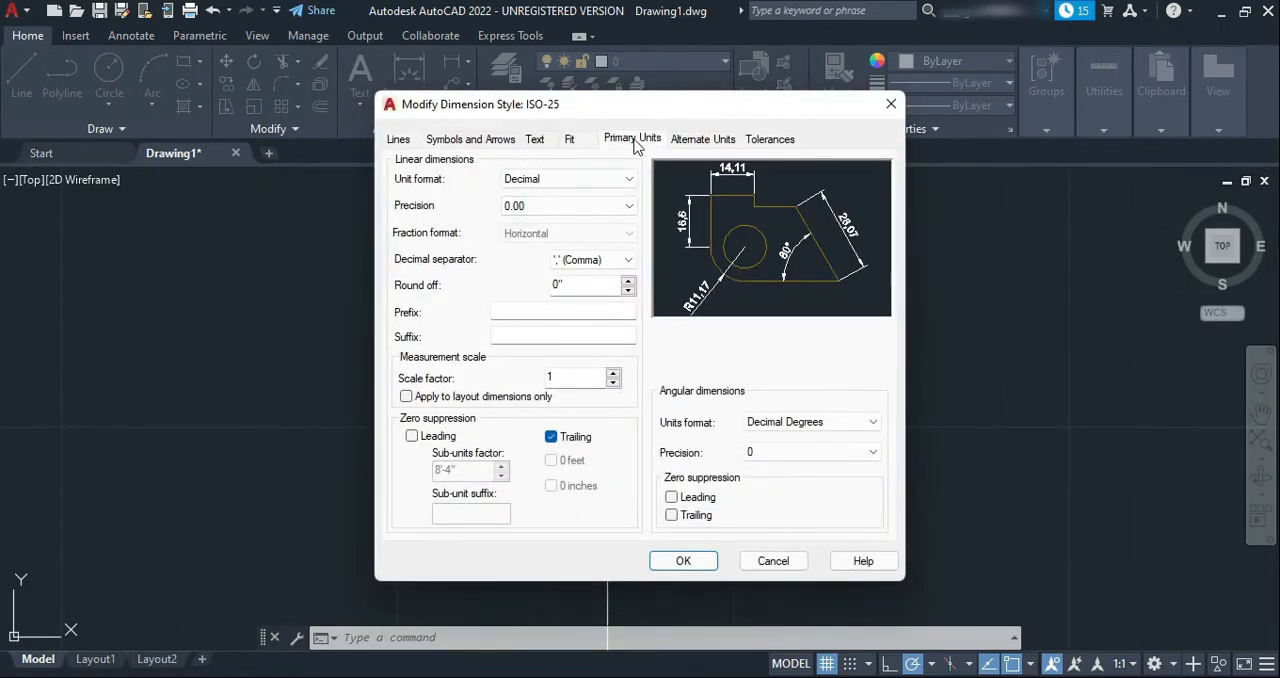
left_click(612, 179)
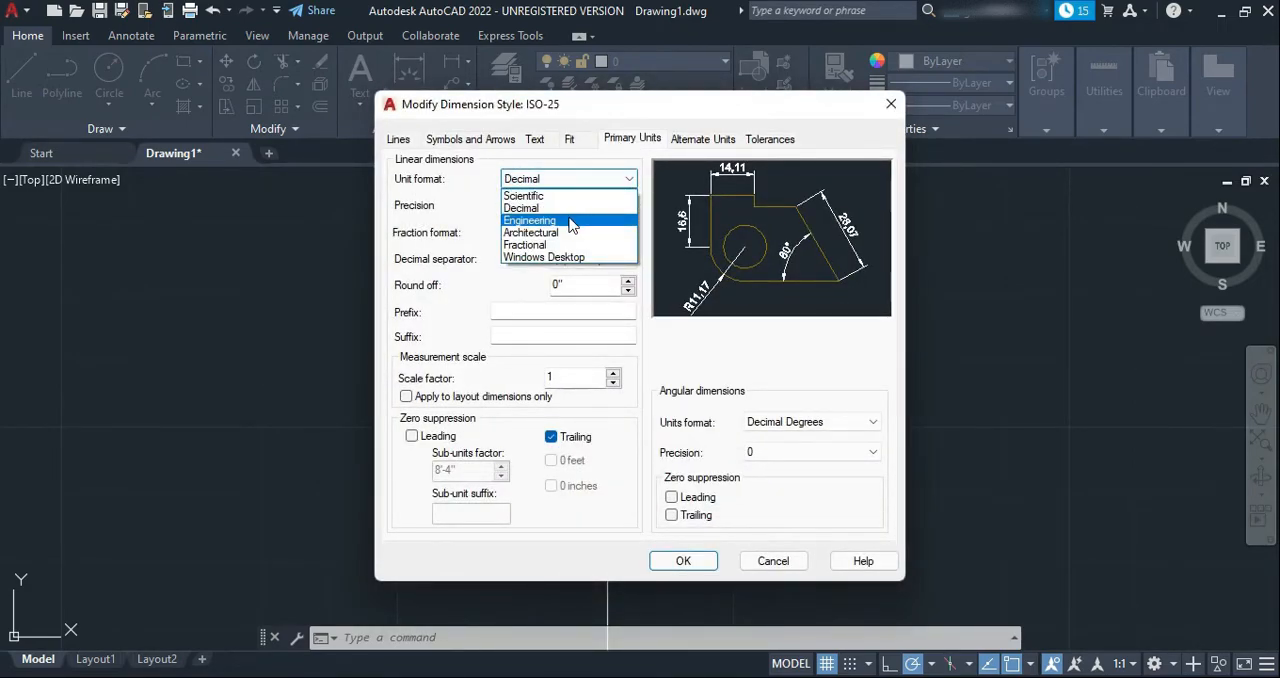
left_click(572, 232)
left_click(557, 205)
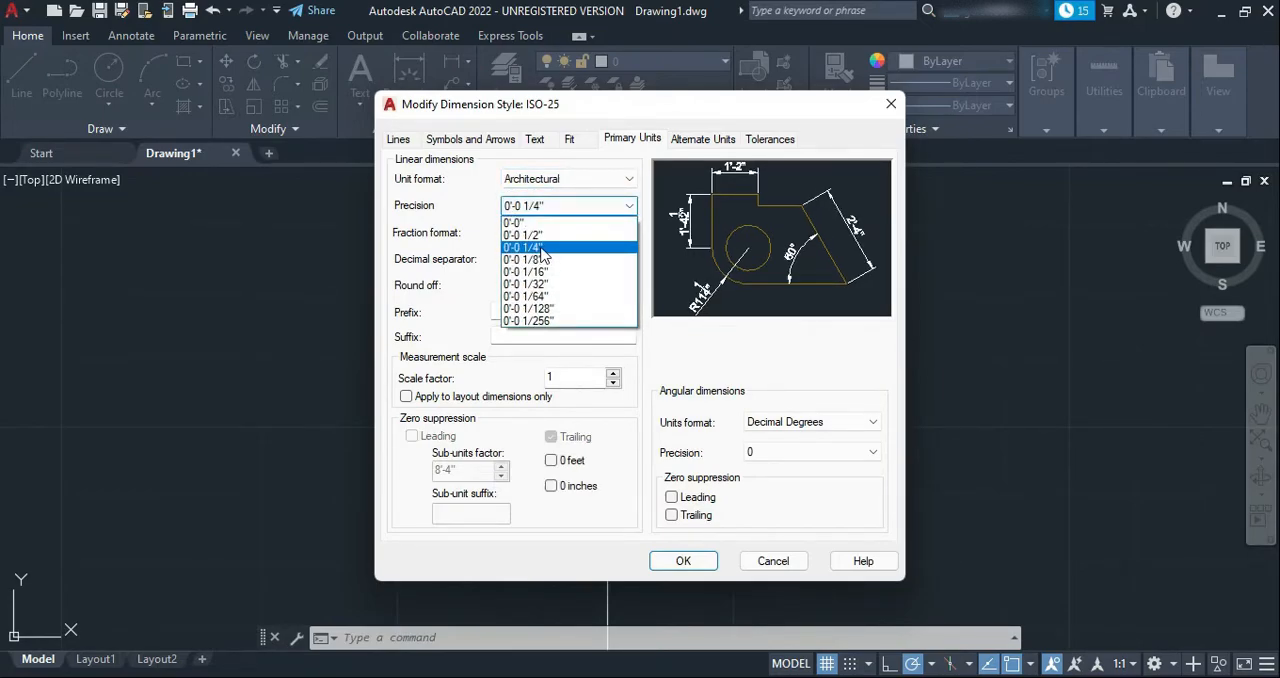
left_click(541, 248)
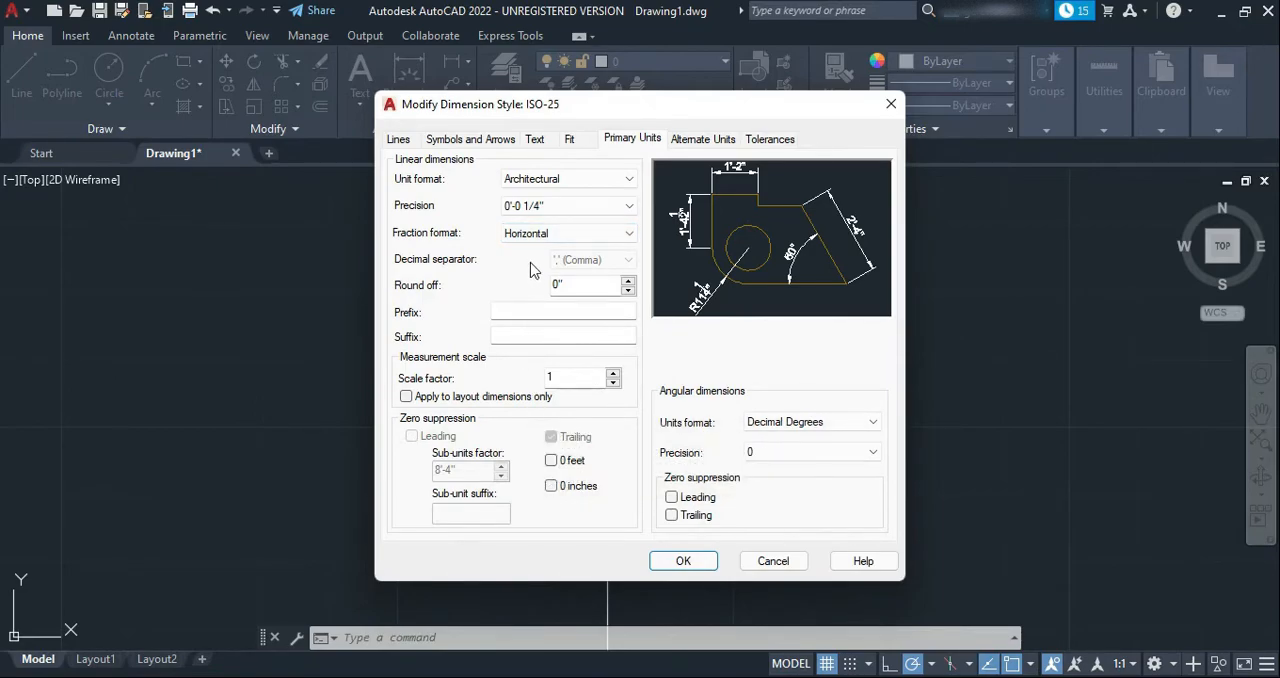
left_click(689, 140)
left_click(633, 141)
left_click(680, 562)
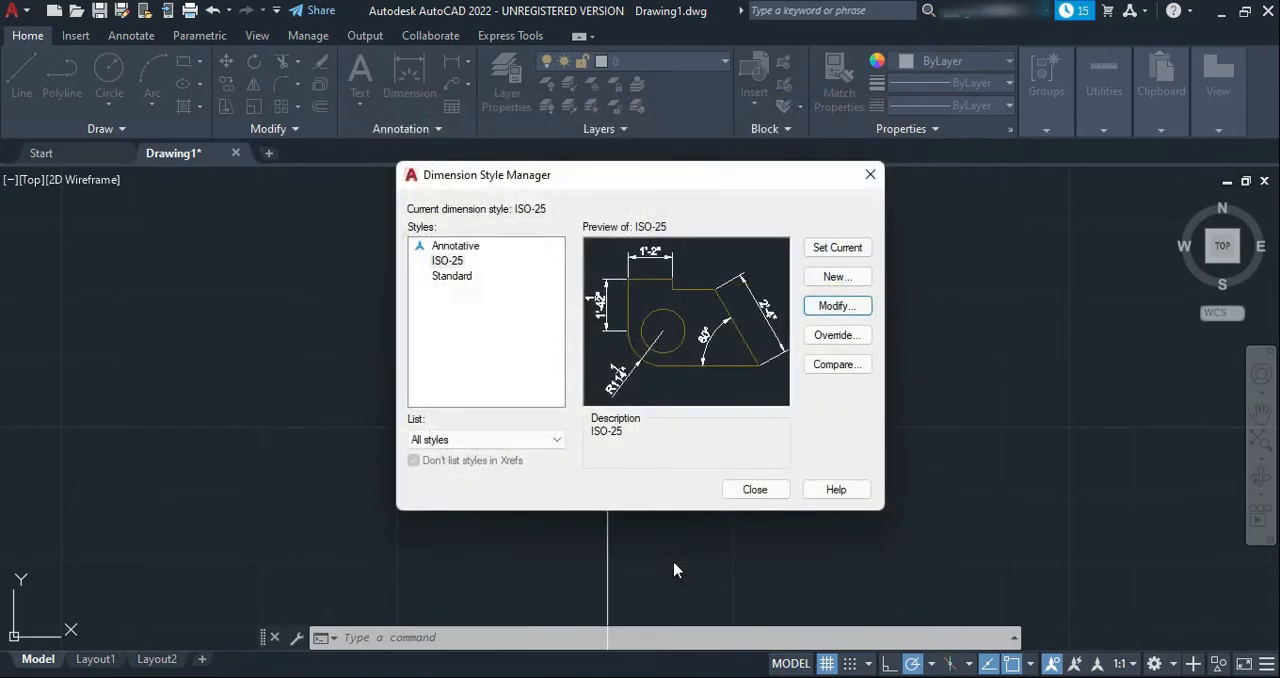
left_click(753, 489)
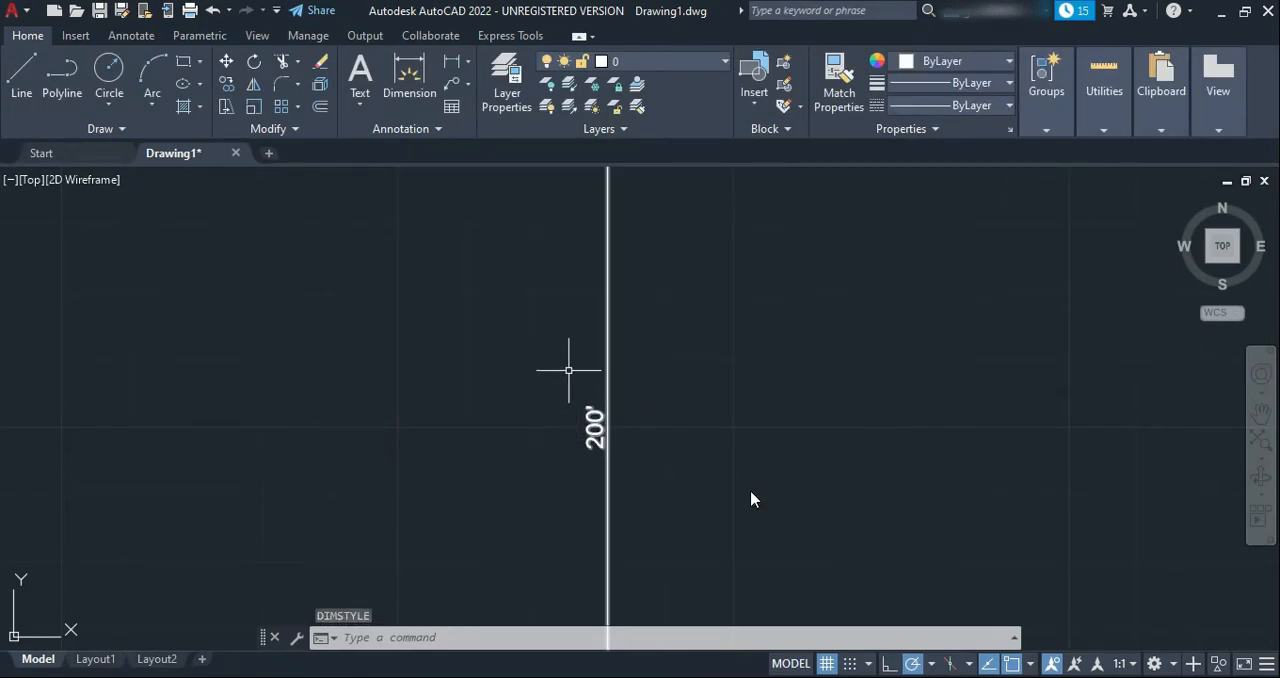
Dimension the top edge of the larger rectangle from corner to corner, placing the dimension line about 20' above it
scroll(692, 480, "down", 4)
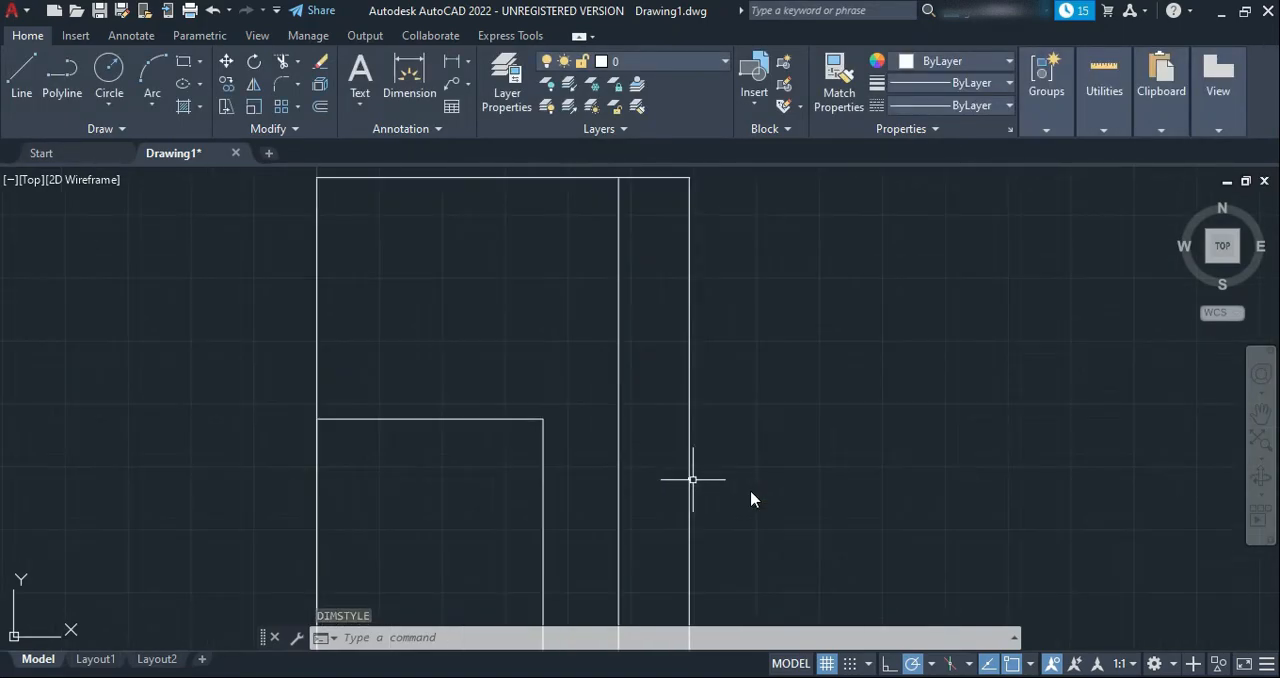
scroll(626, 371, "up", 6)
scroll(583, 296, "down", 4)
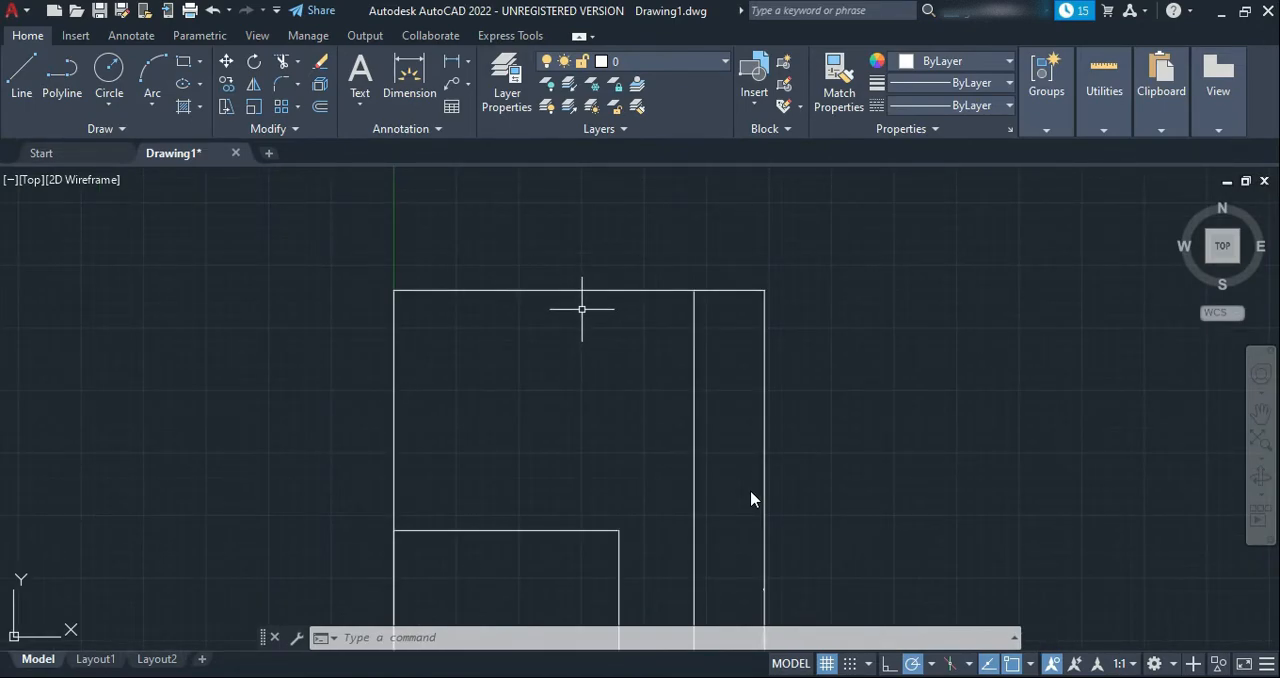
left_click(410, 72)
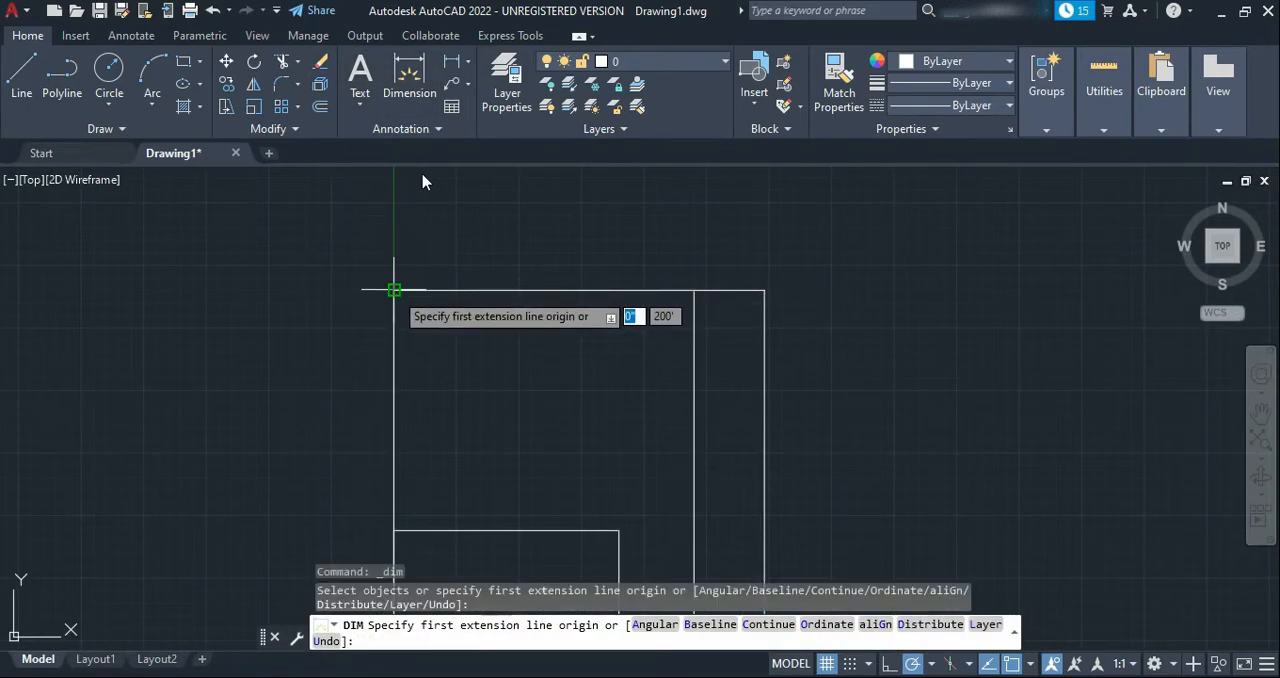
left_click(394, 290)
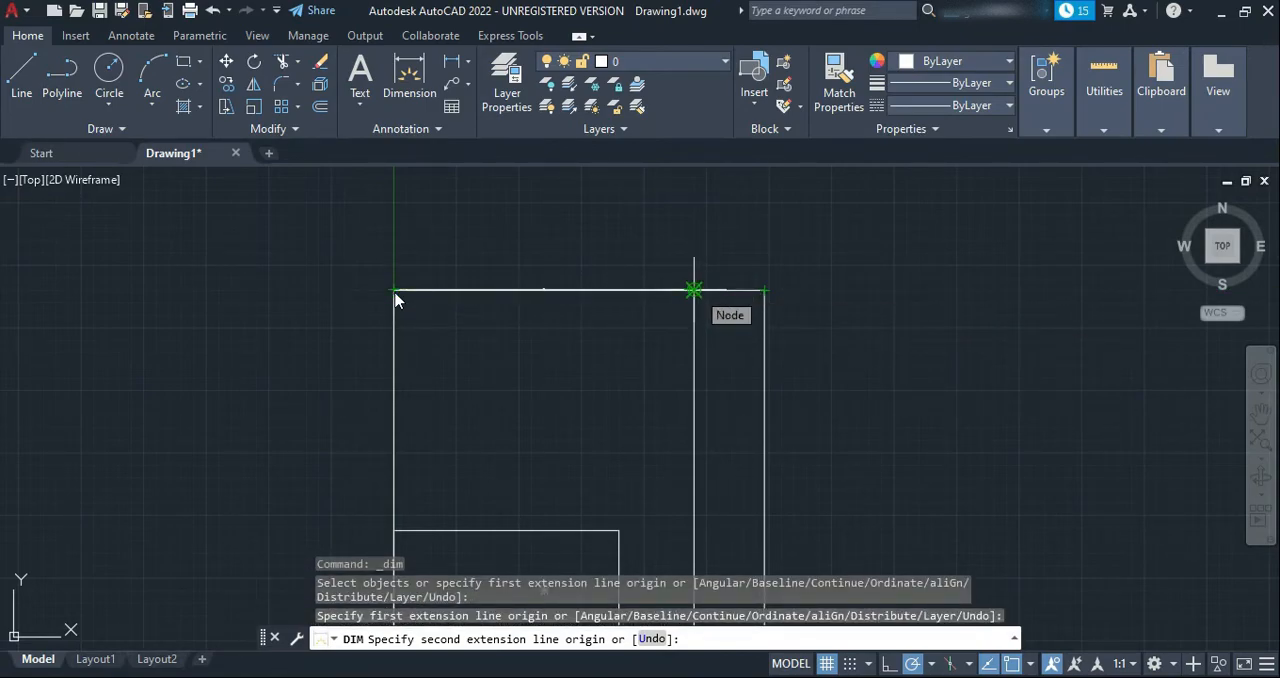
left_click(694, 290)
left_click(694, 230)
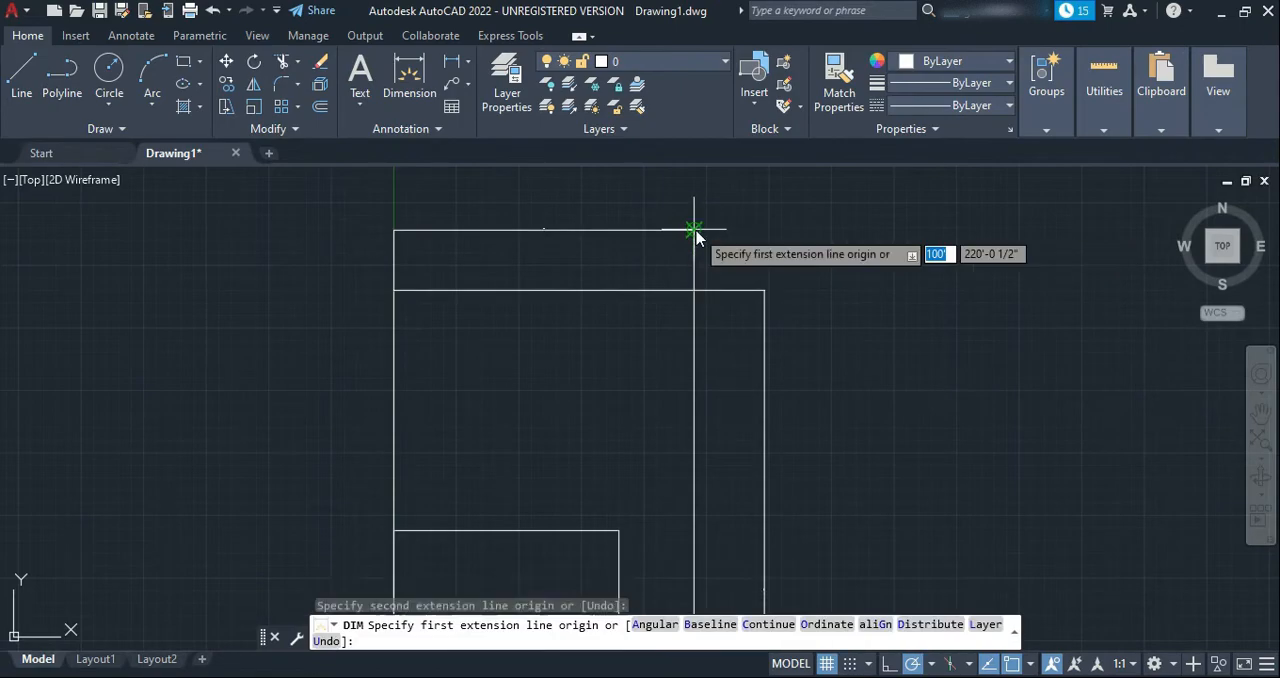
scroll(537, 221, "up", 8)
scroll(581, 256, "up", 7)
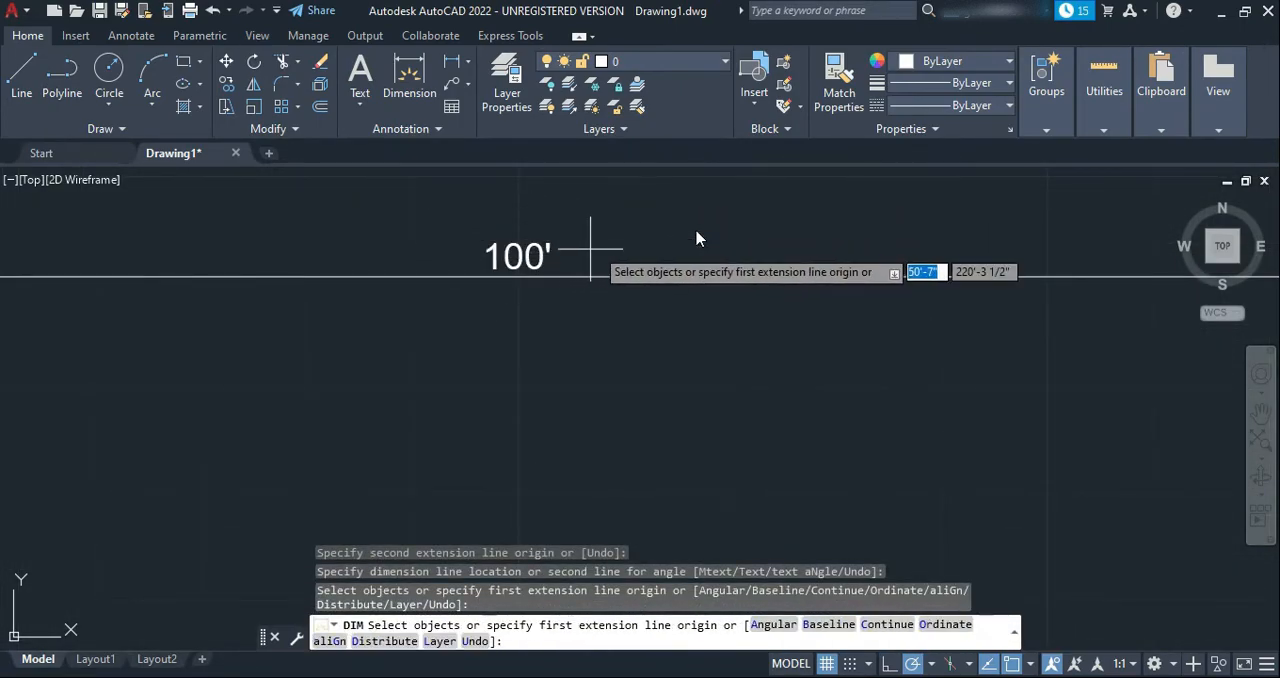
Dimension the top edge of the smaller rectangle, placing the dimension line about 11' above it
scroll(590, 250, "down", 10)
scroll(605, 380, "up", 2)
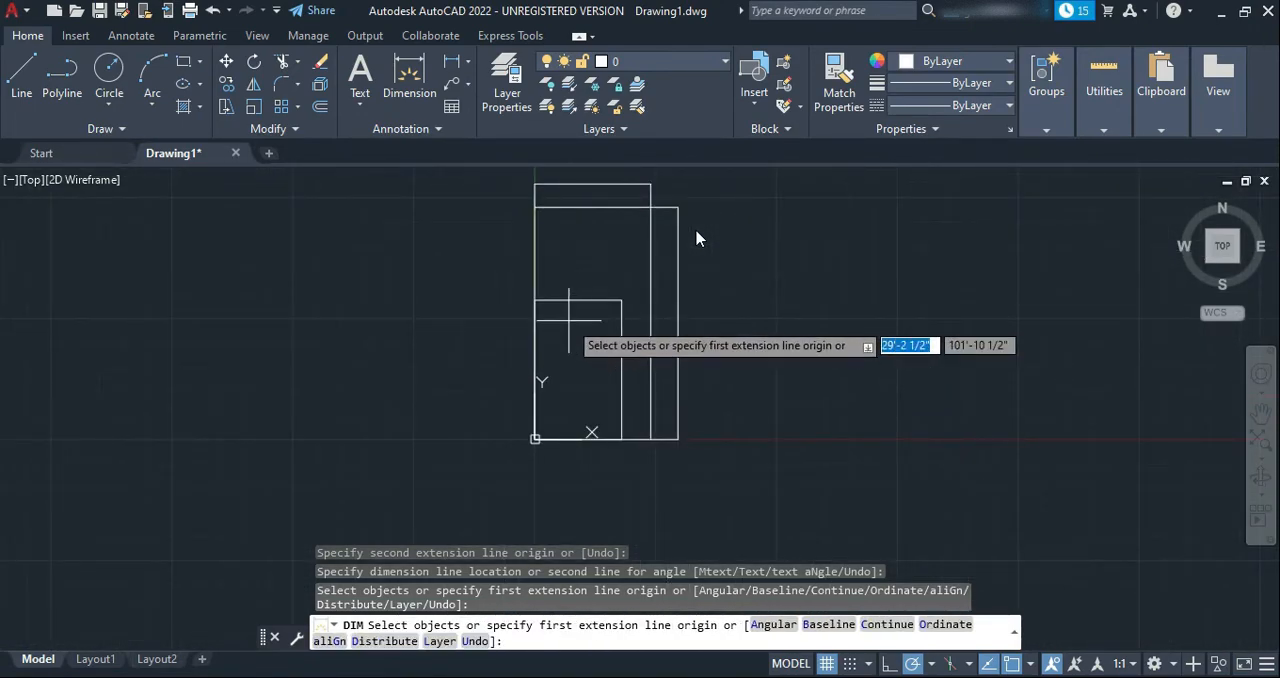
left_click(416, 84)
left_click(620, 300)
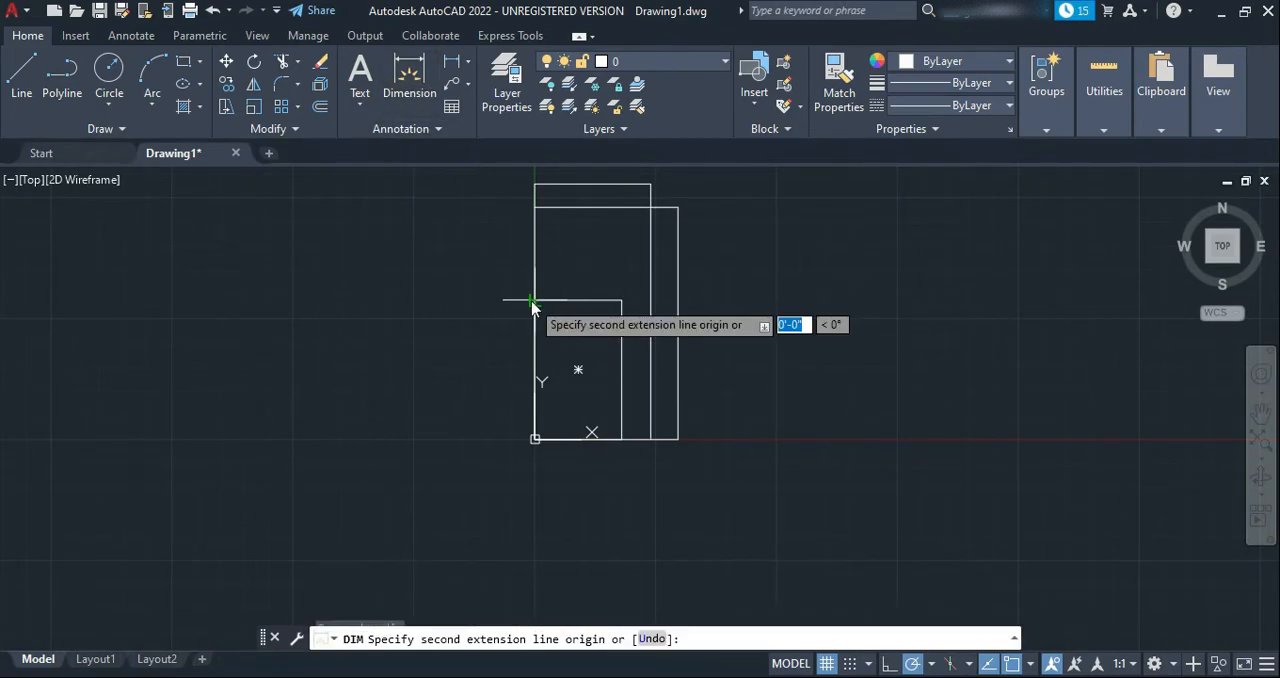
left_click(535, 301)
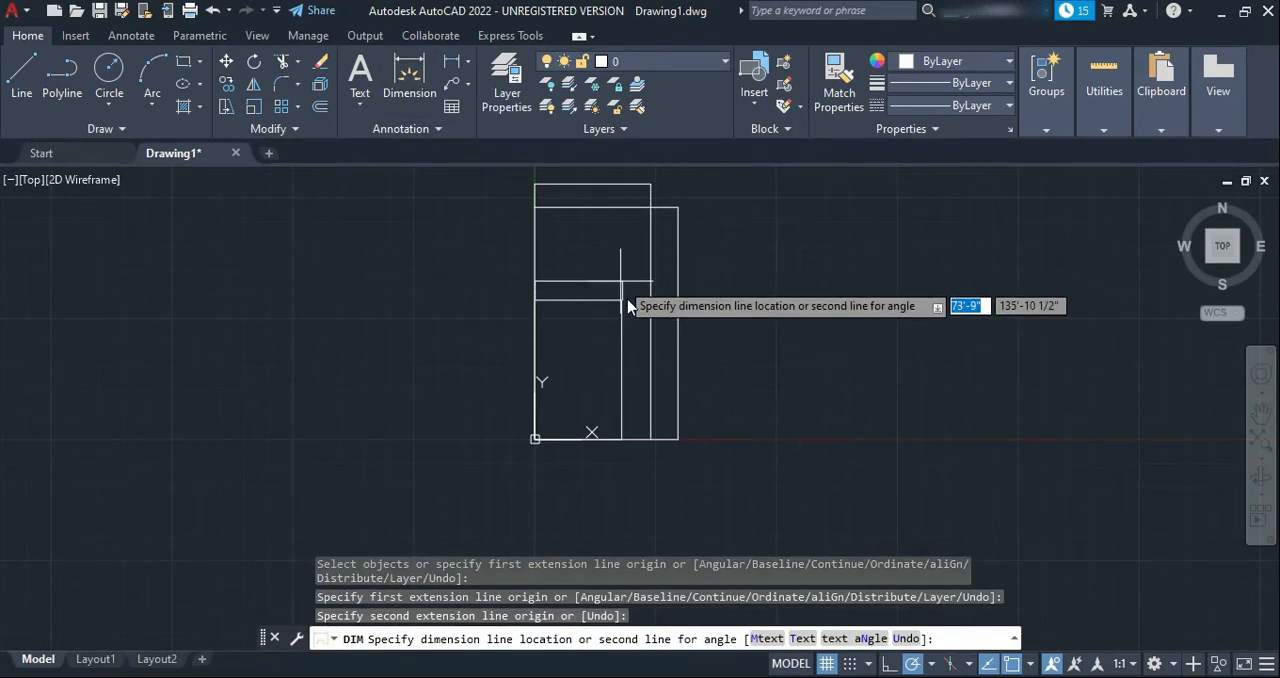
scroll(622, 303, "up", 6)
left_click(530, 305)
scroll(445, 300, "up", 5)
scroll(446, 317, "down", 5)
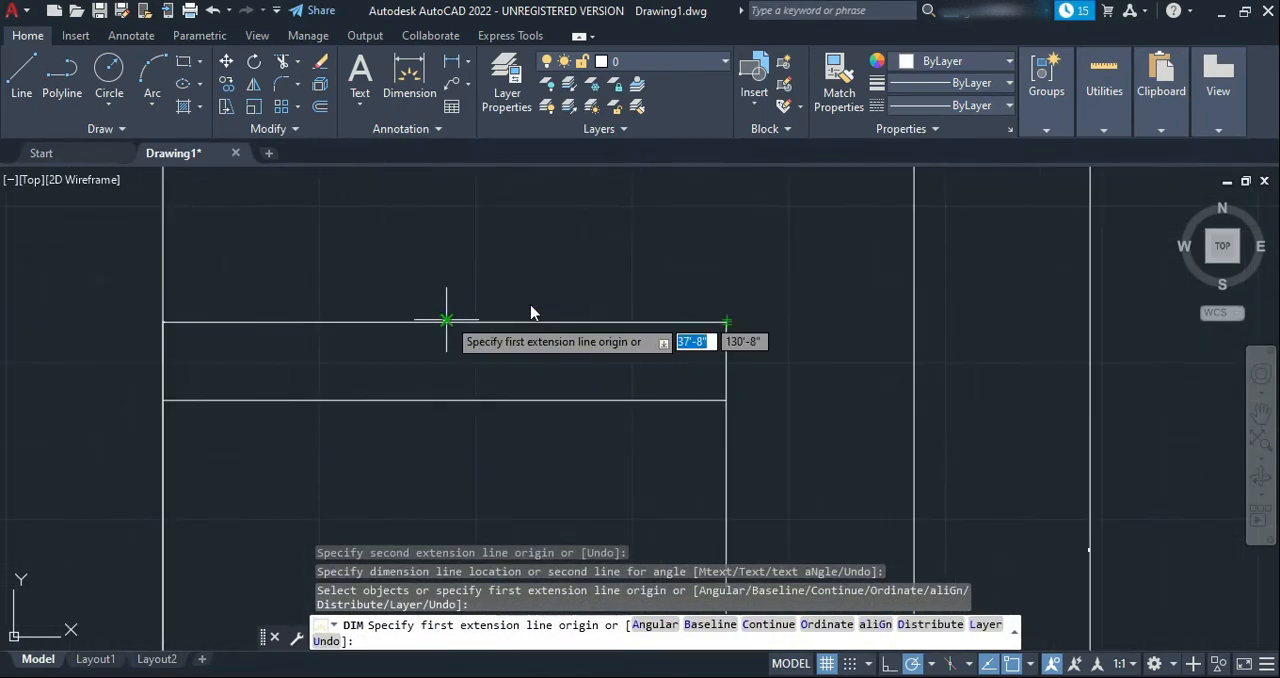
key("Return")
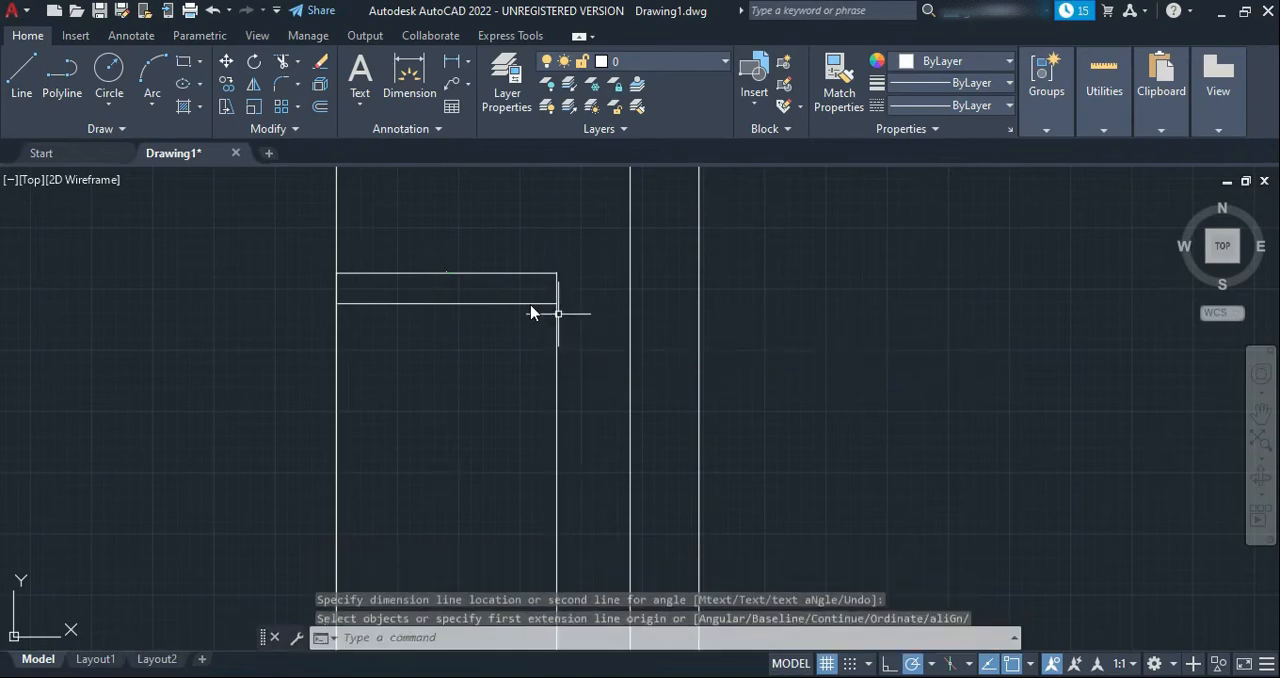
Dimension the right side of the smaller rectangle by selecting its line, placing the dimension about 7.5' outside it
middle_click_drag(598, 349, 586, 312)
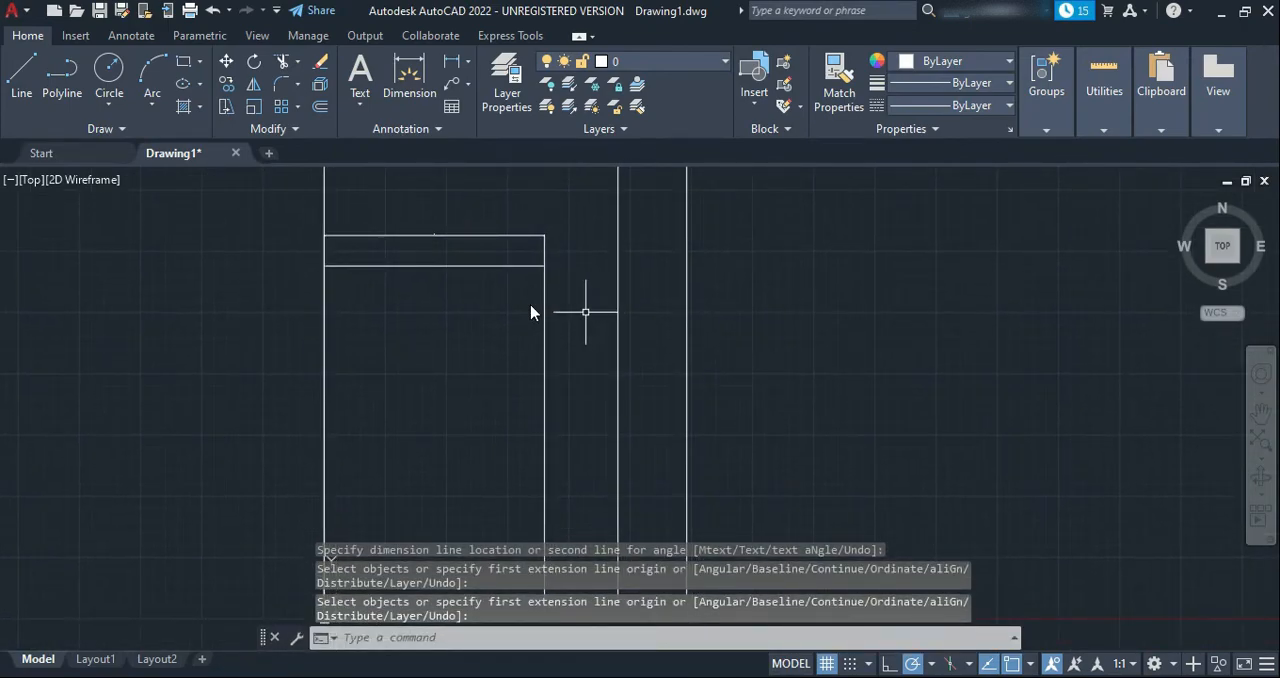
left_click(409, 74)
key("Return")
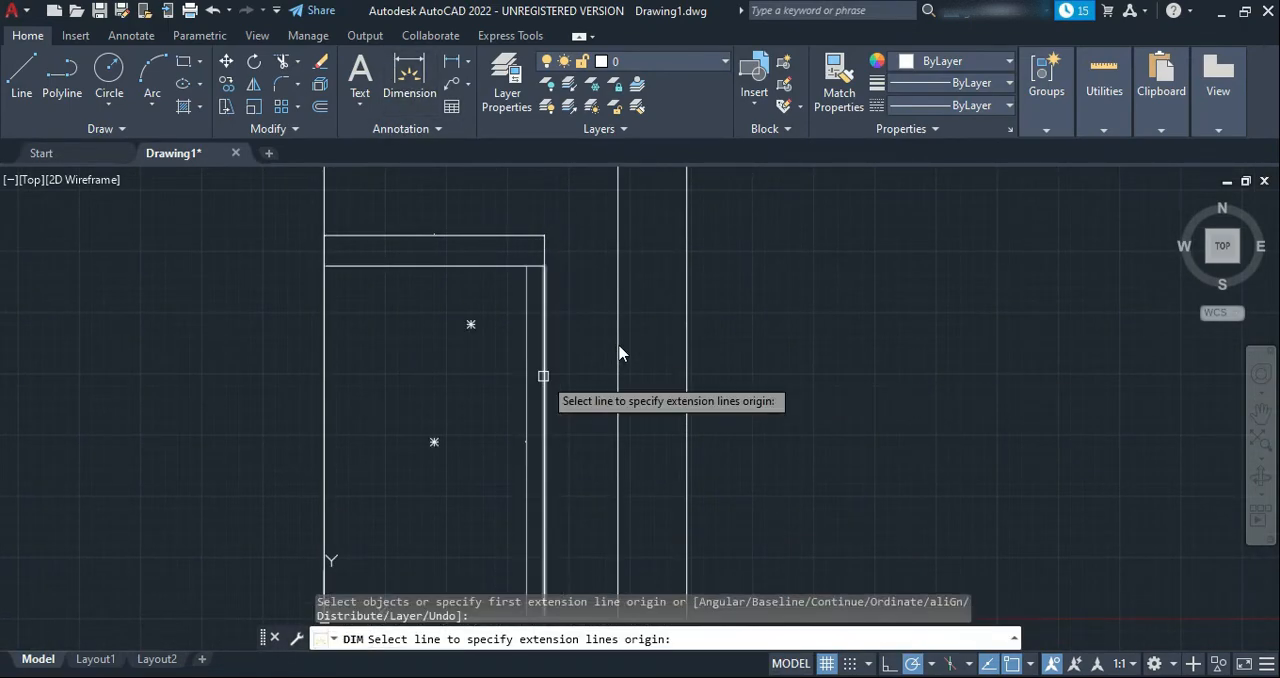
left_click(544, 377)
left_click(566, 455)
scroll(567, 457, "up", 4)
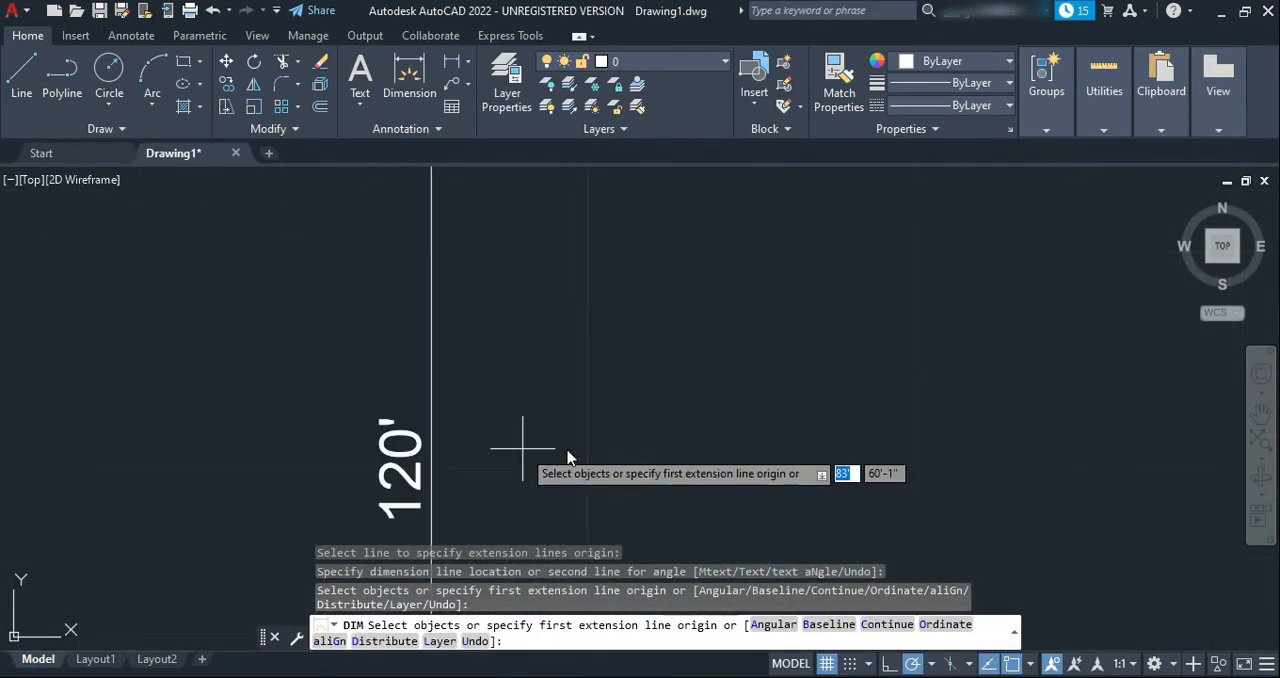
scroll(567, 457, "down", 5)
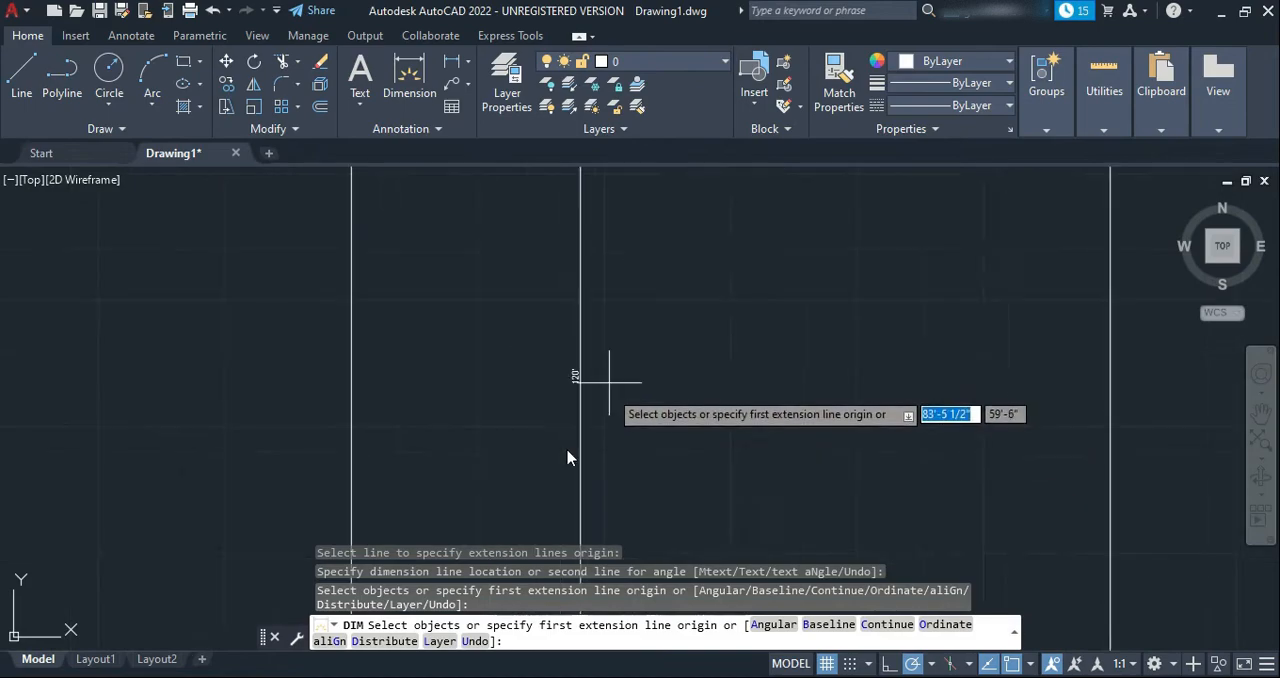
scroll(567, 457, "down", 5)
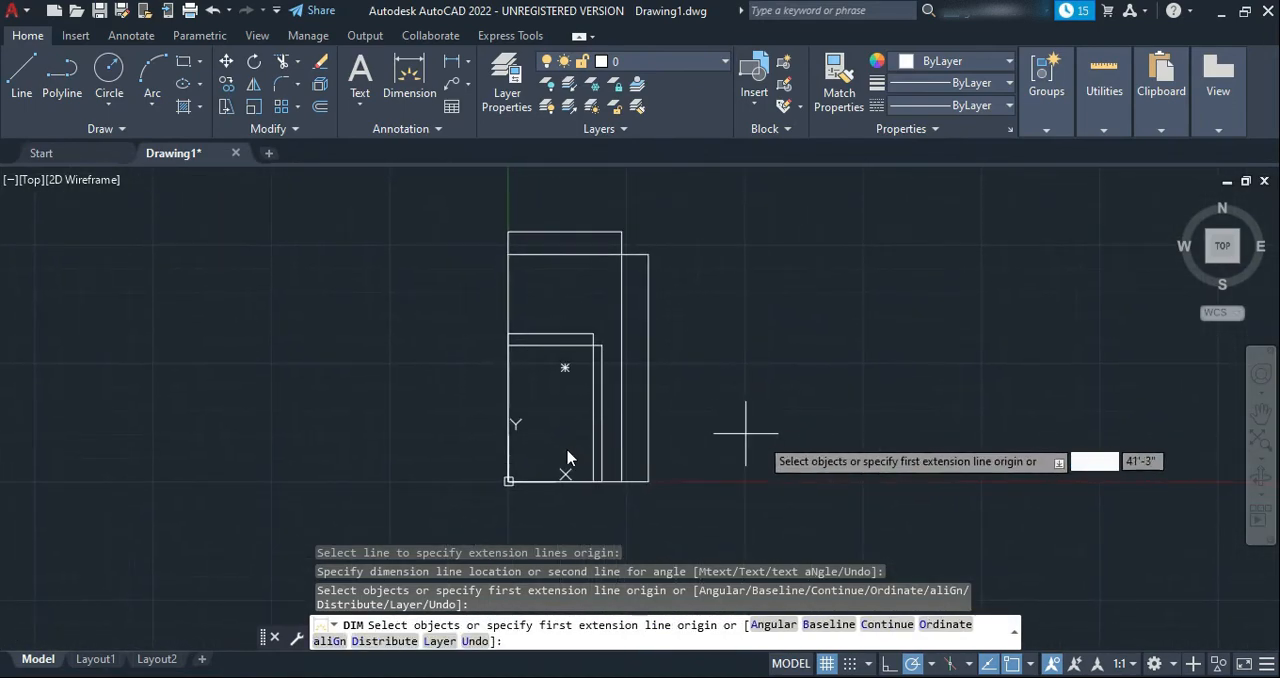
key("Escape")
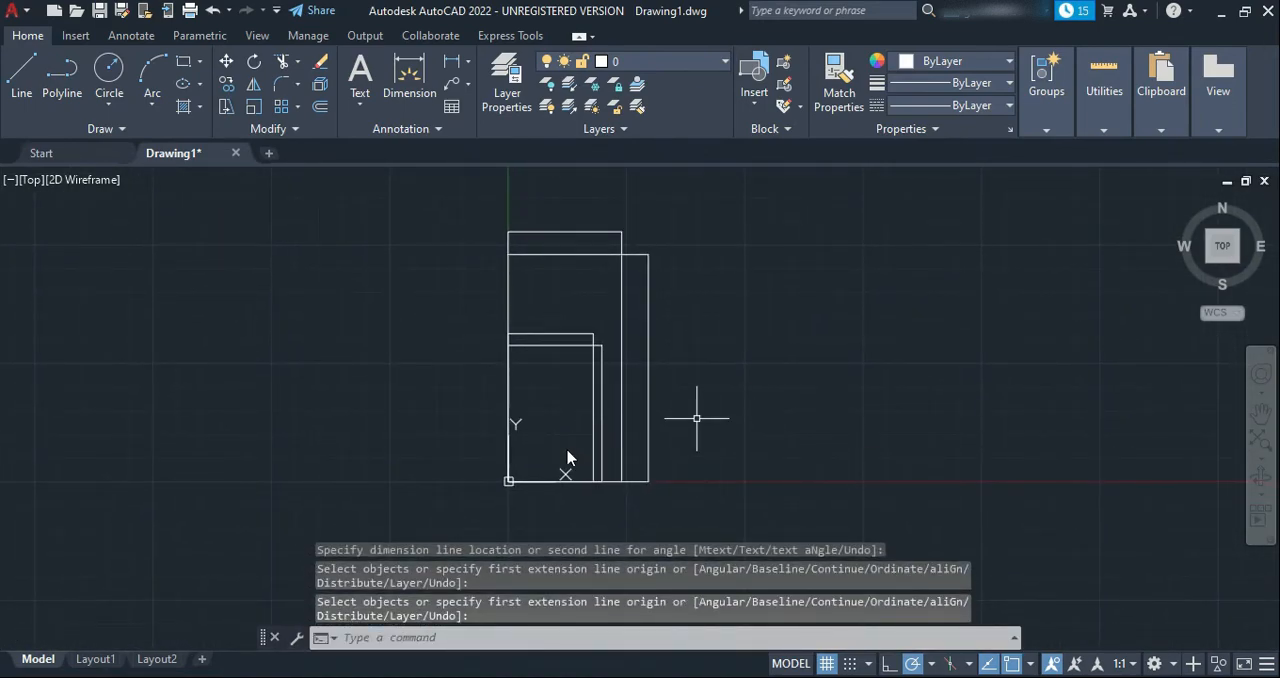
Set the ISO-25 dimension style's text height to 10' and make the style current
type("DIM")
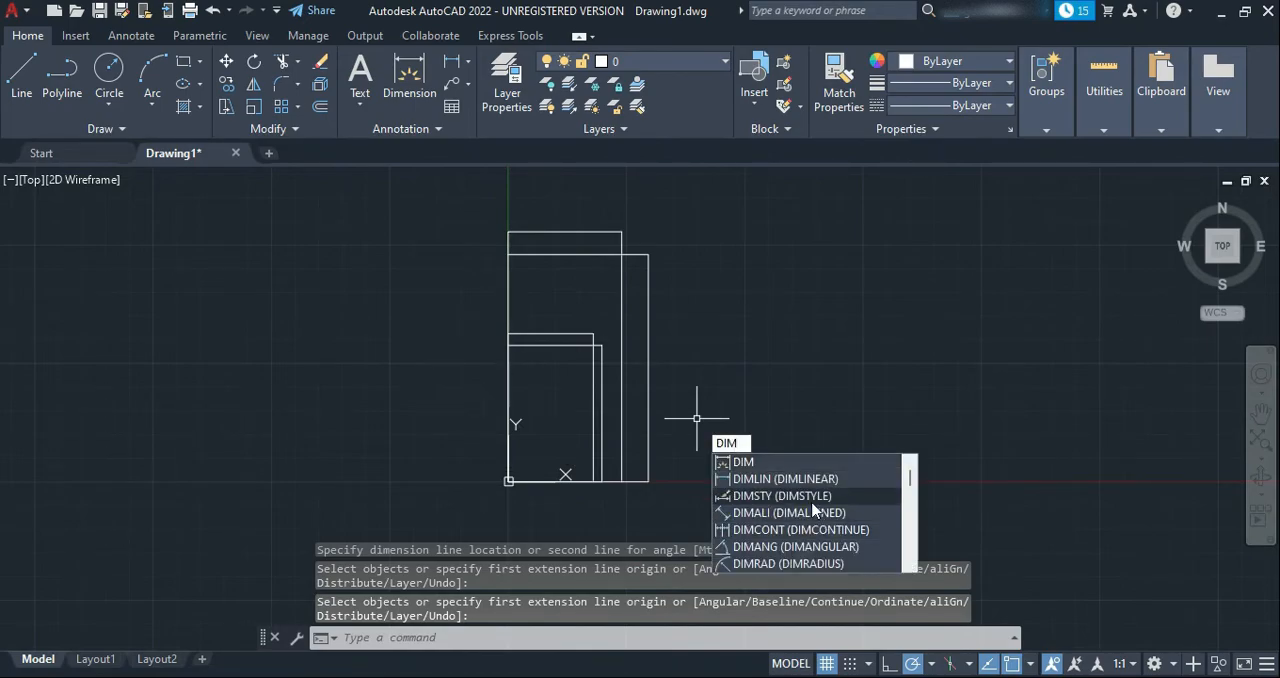
left_click(745, 496)
left_click(838, 306)
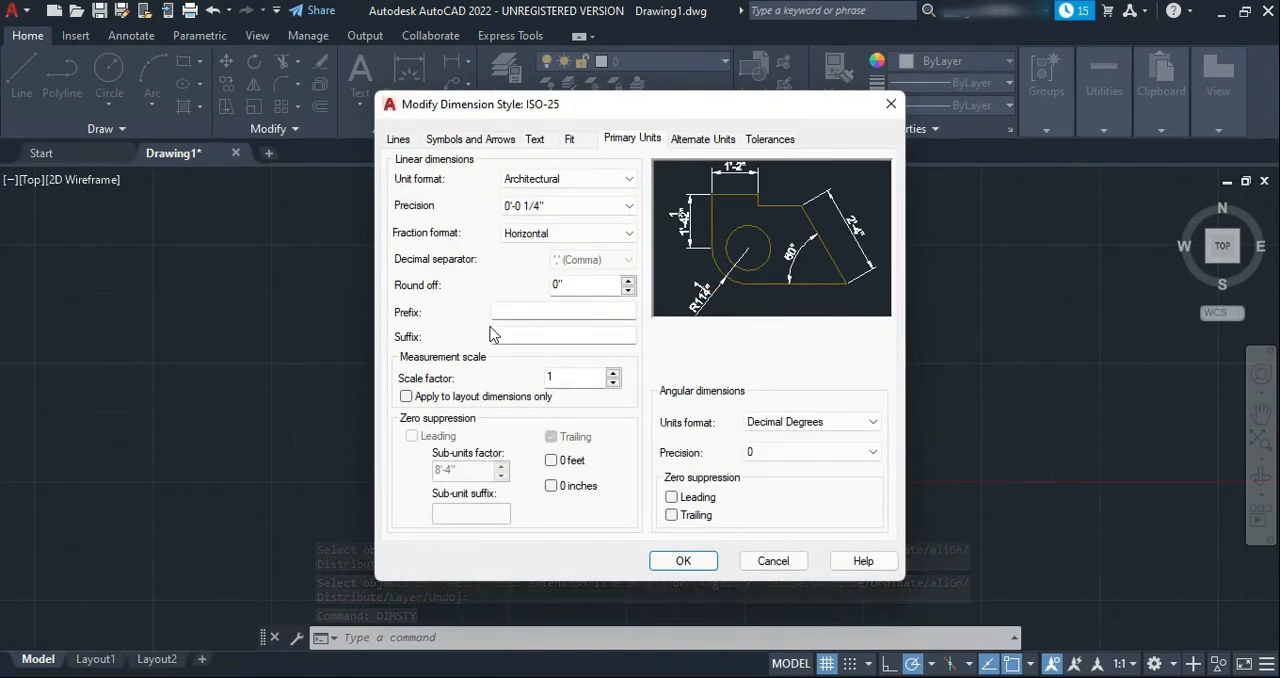
left_click(535, 142)
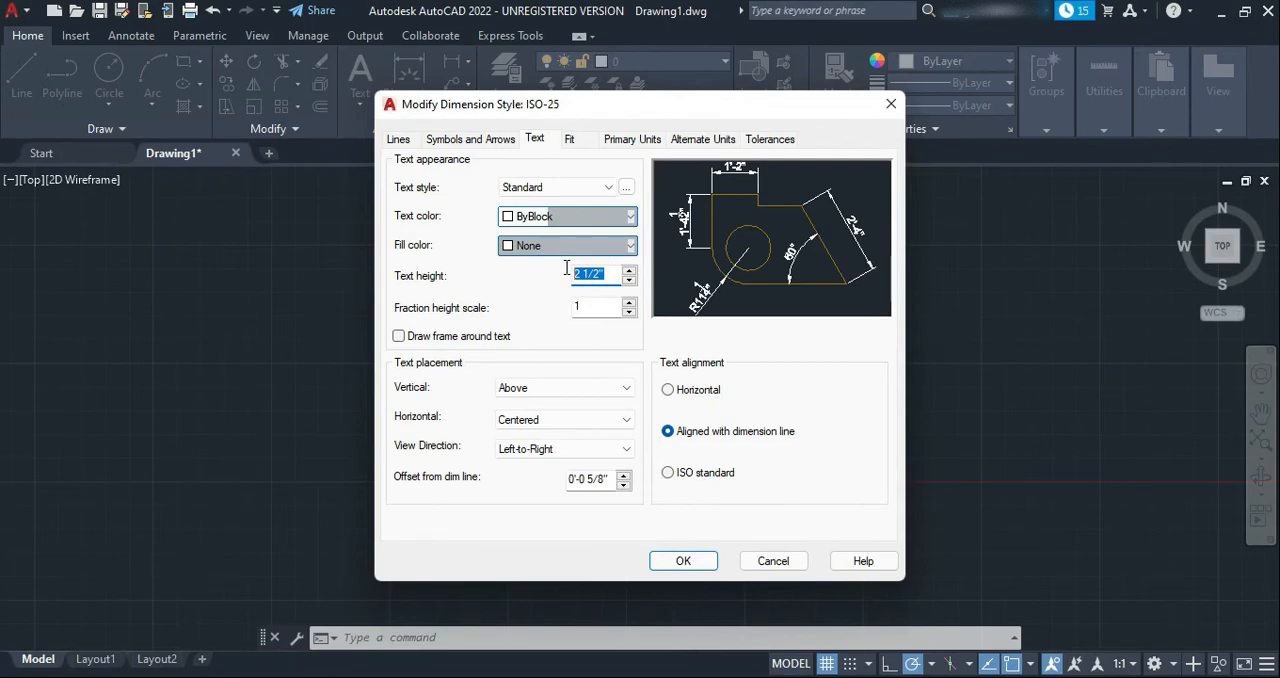
type("10'")
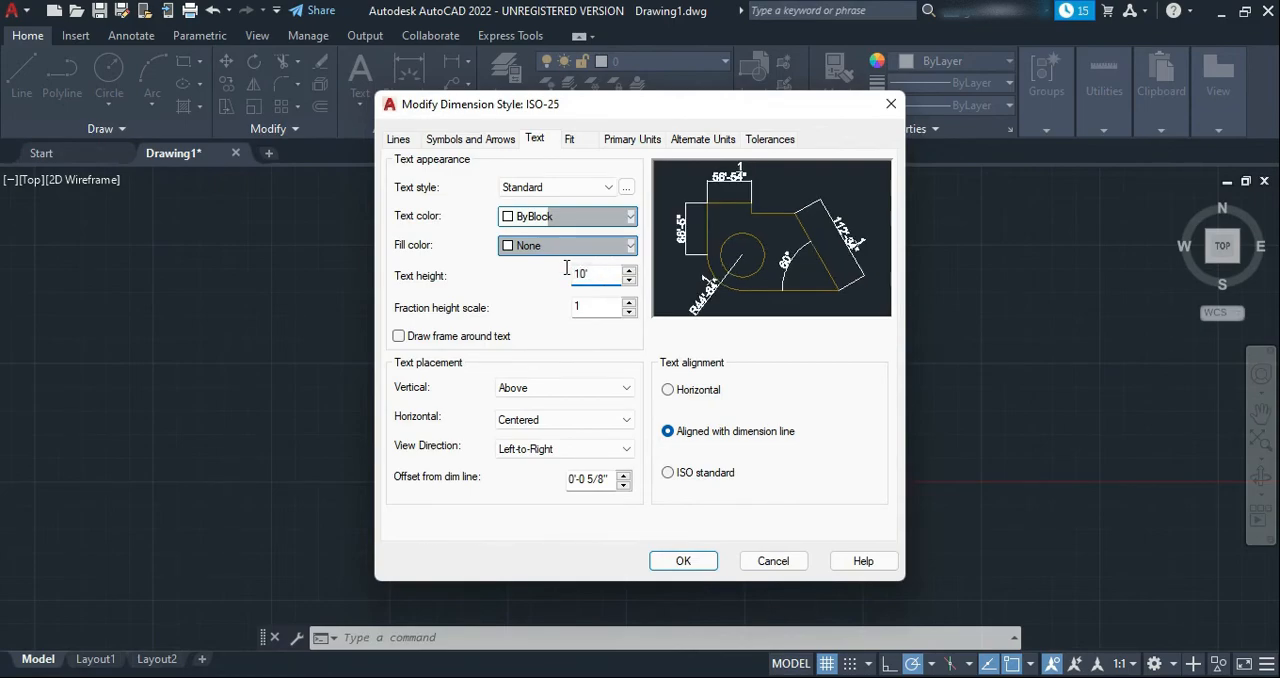
left_click(683, 561)
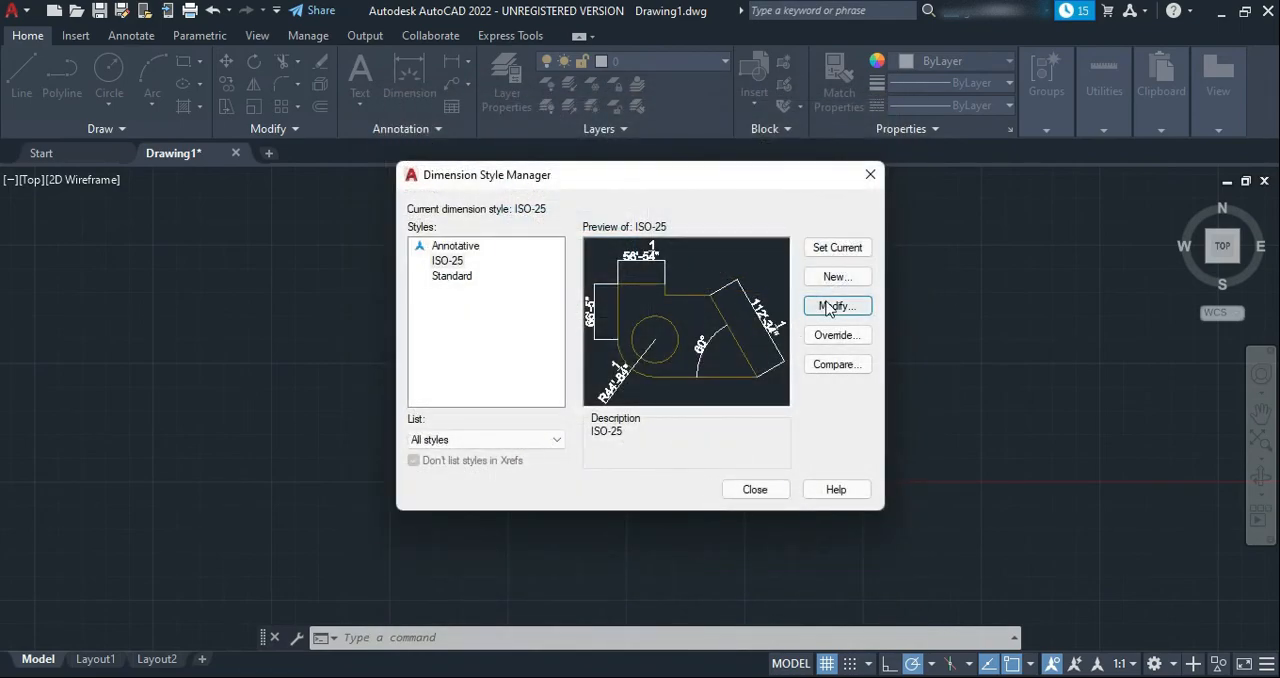
left_click(835, 249)
left_click(760, 492)
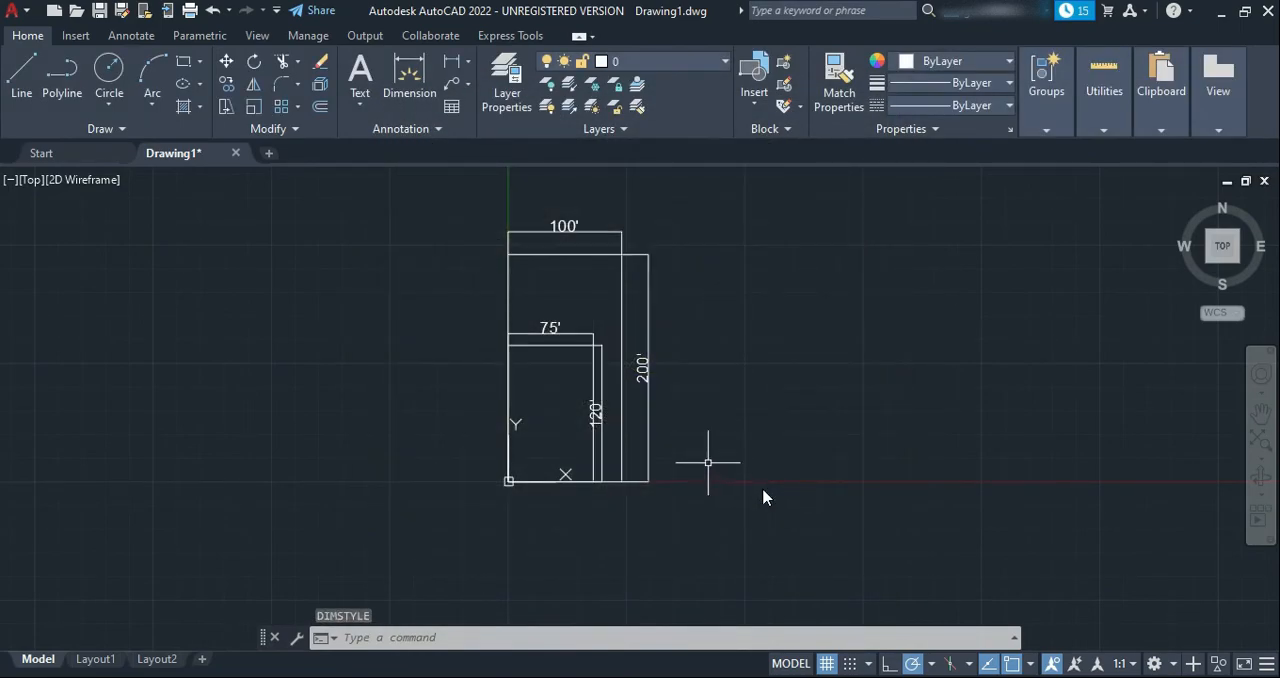